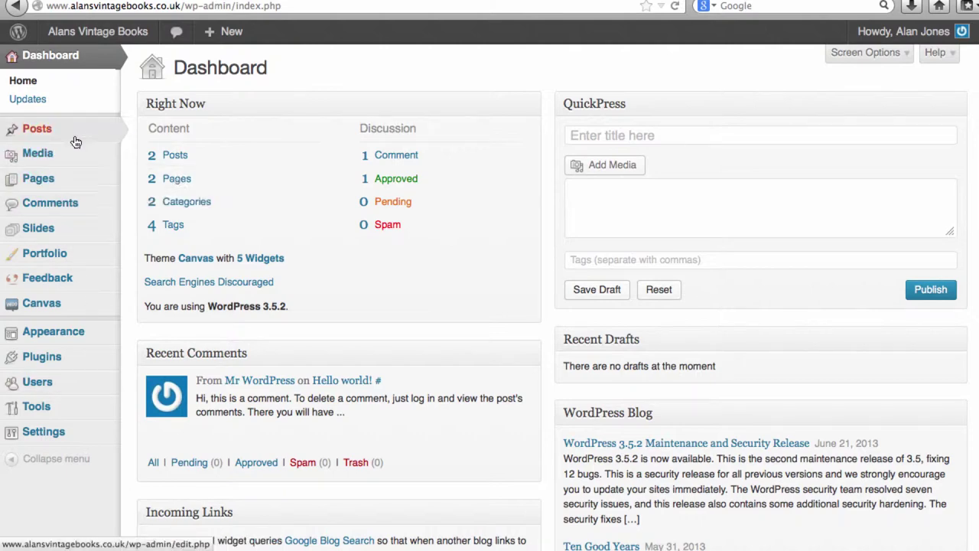
# Open the All Posts list from the dashboard's Posts menu.
pyautogui.click(186, 136)
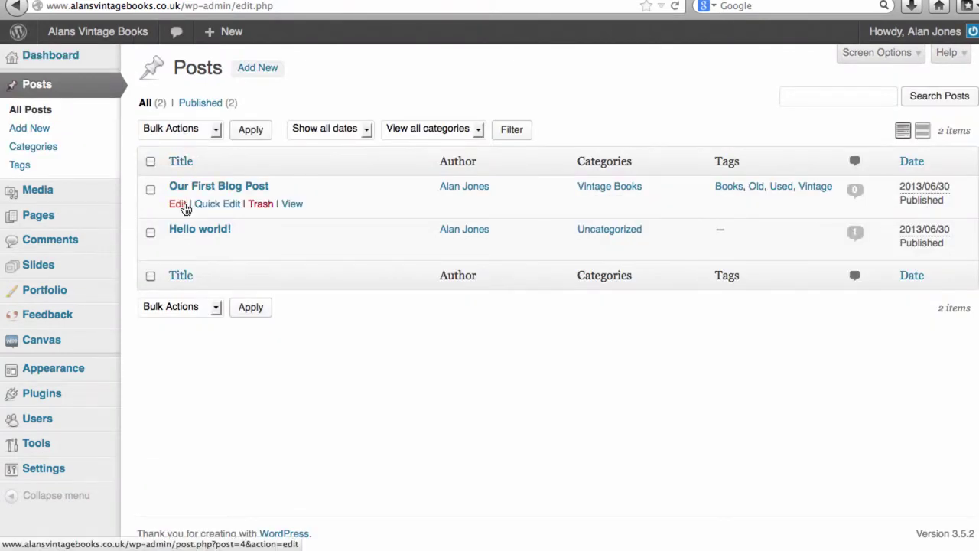
# Edit 'Our First Blog Post' and scroll through its book photo and lorem ipsum body.
pyautogui.click(180, 205)
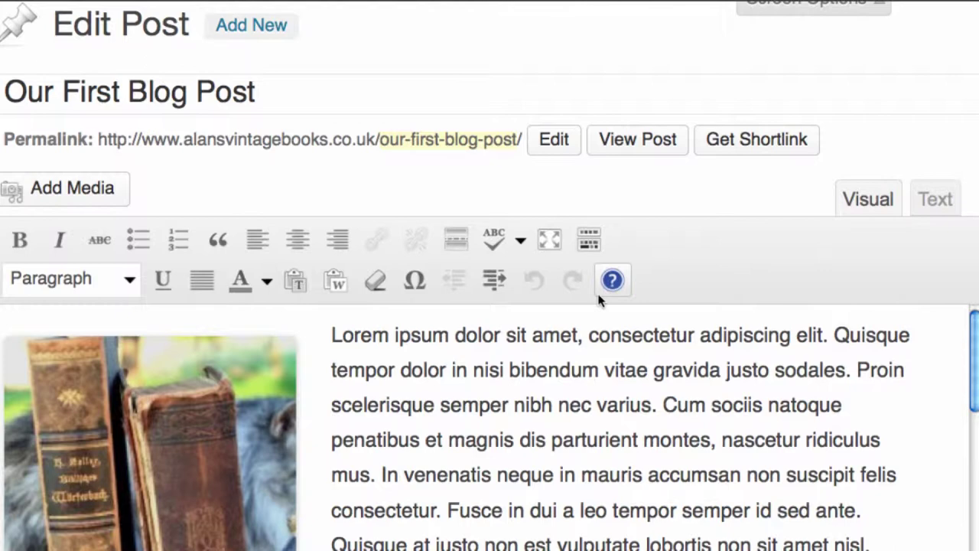
pyautogui.scroll(-3, 619, 366)
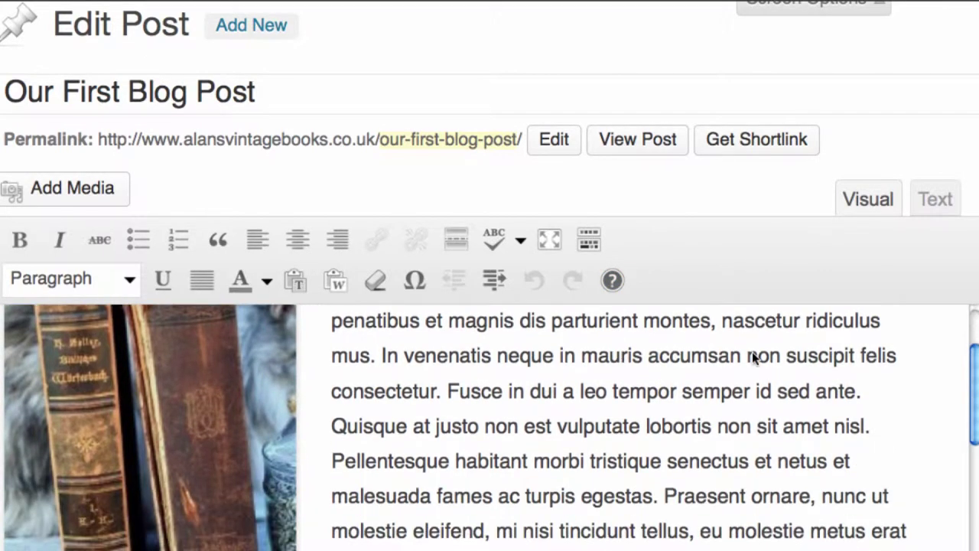
pyautogui.scroll(-2, 975, 333)
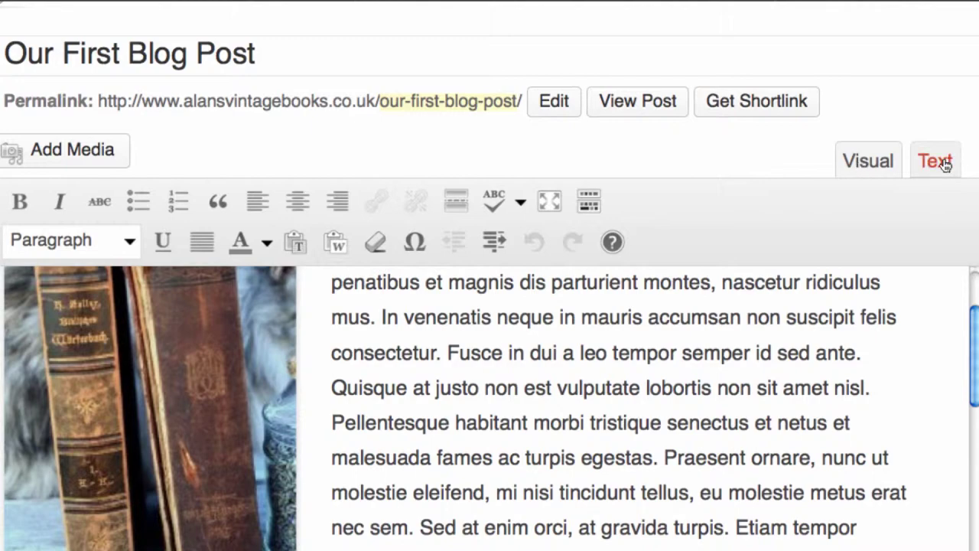
pyautogui.click(946, 164)
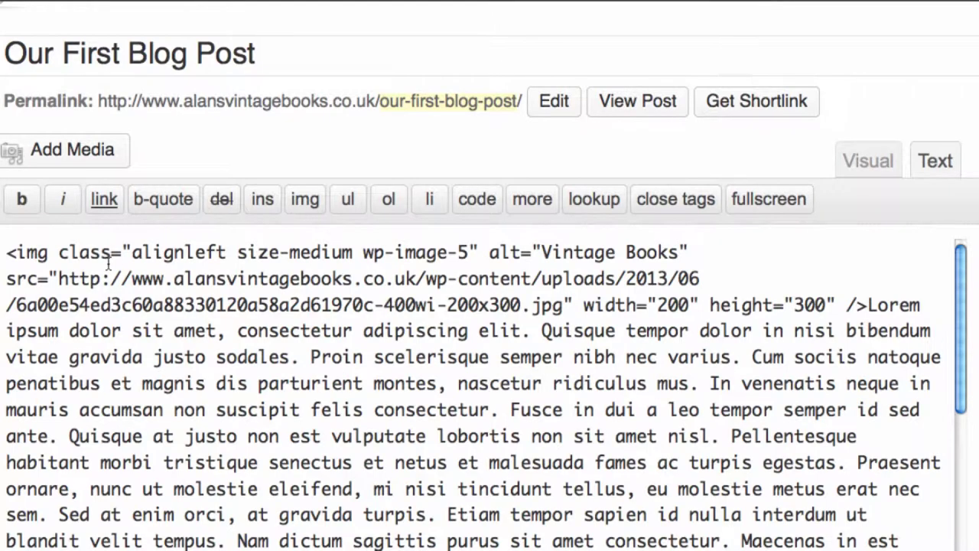
pyautogui.scroll(-3, 243, 263)
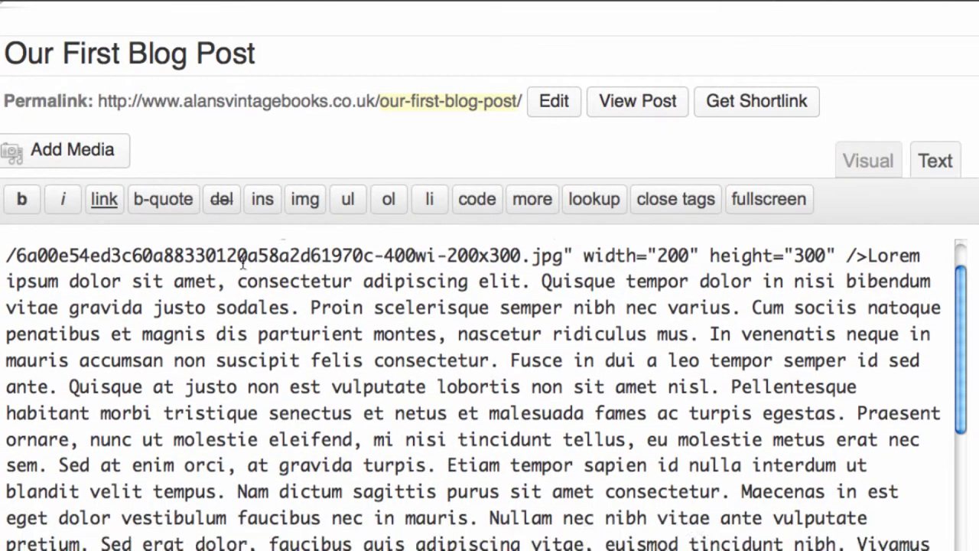
pyautogui.scroll(-10, 242, 263)
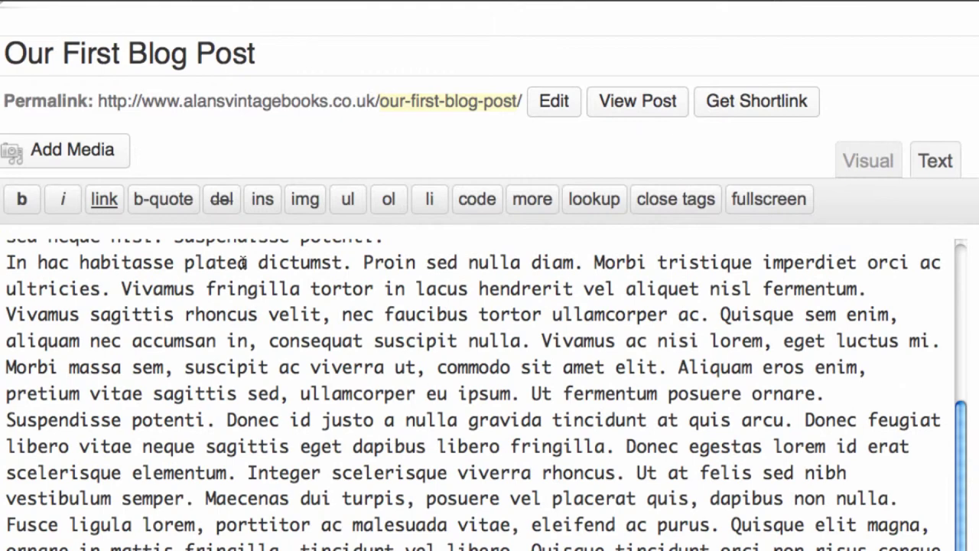
pyautogui.scroll(12, 243, 263)
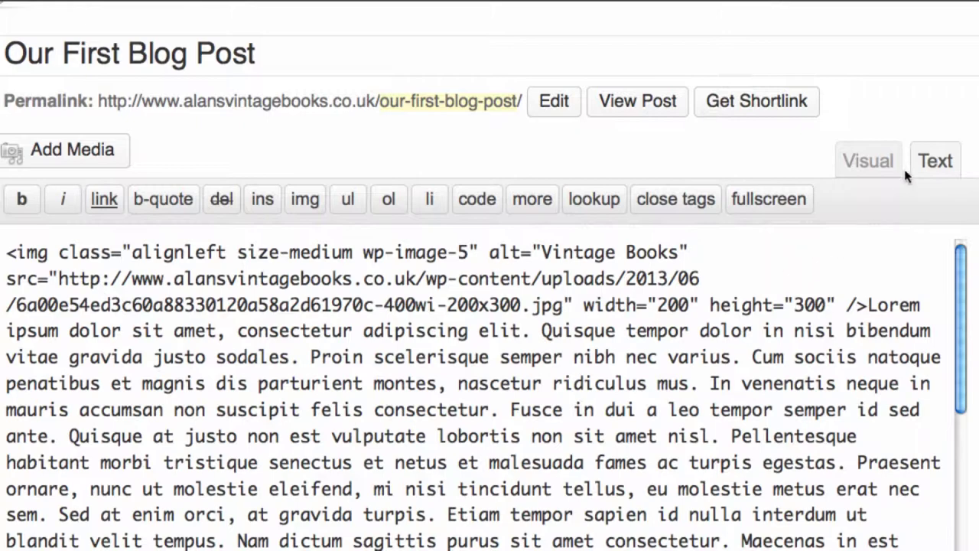
pyautogui.click(879, 159)
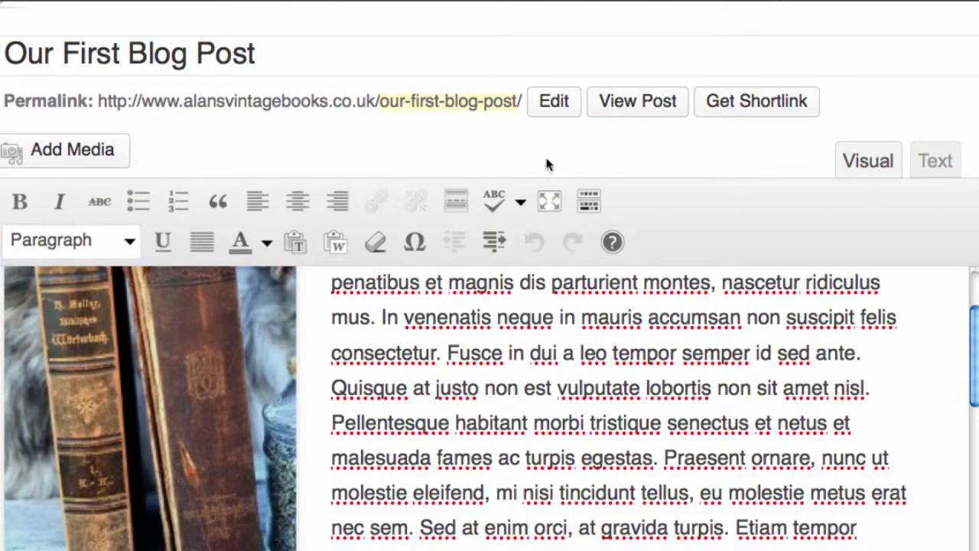
pyautogui.scroll(3, 470, 436)
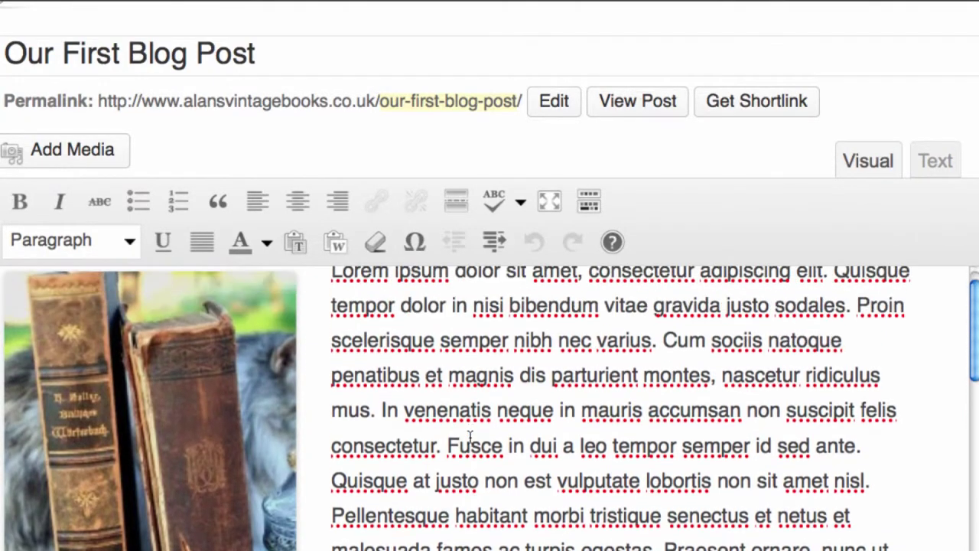
pyautogui.scroll(-10, 469, 436)
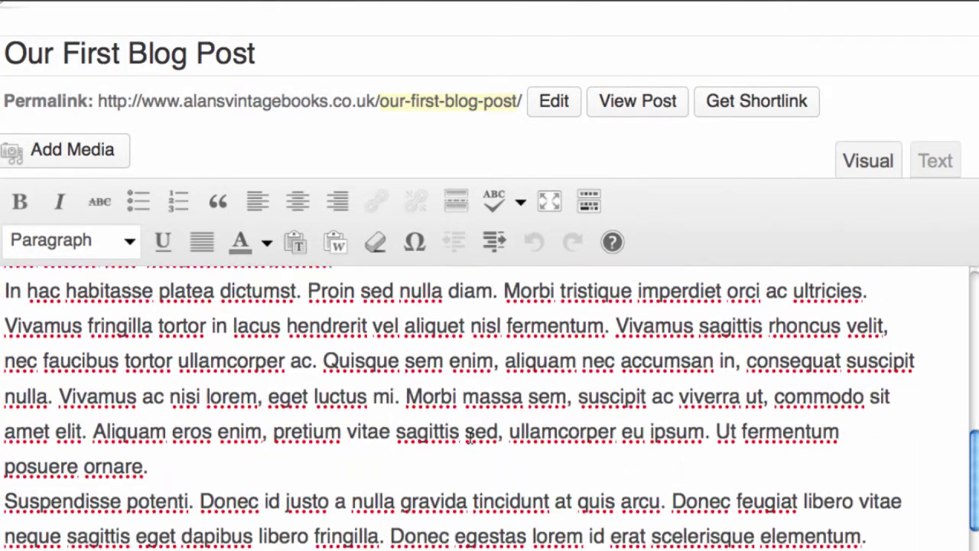
pyautogui.scroll(4, 470, 436)
pyautogui.scroll(5, 470, 436)
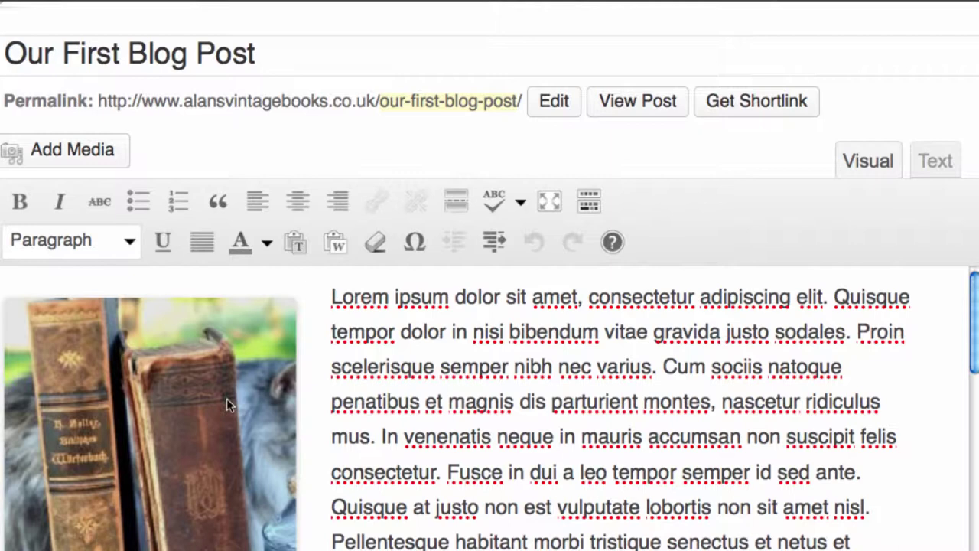
pyautogui.scroll(1, 226, 398)
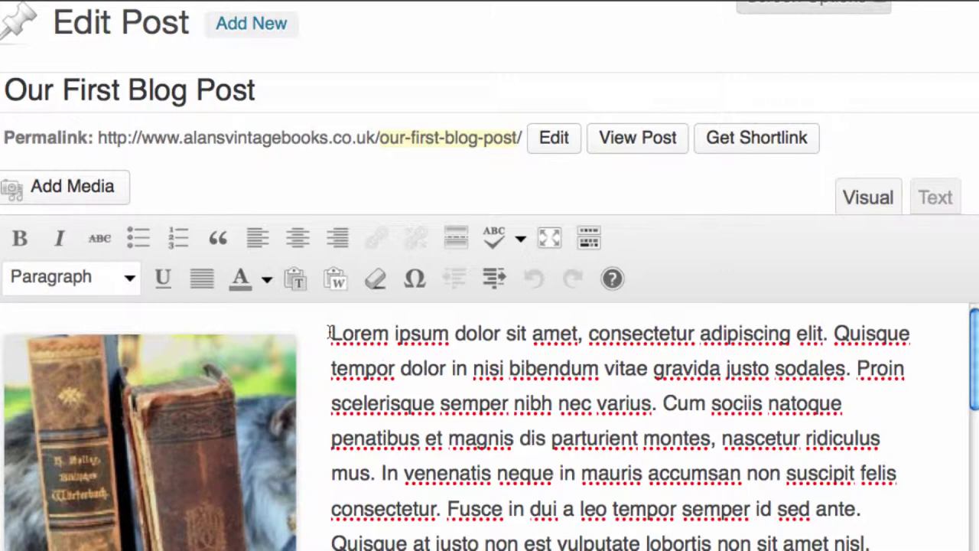
pyautogui.moveTo(329, 333); pyautogui.dragTo(455, 333)
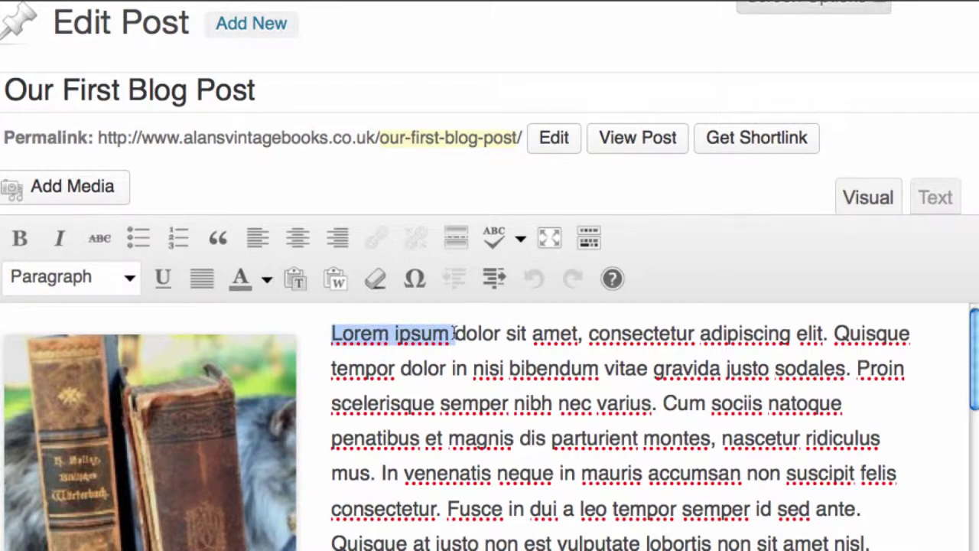
pyautogui.click(31, 244)
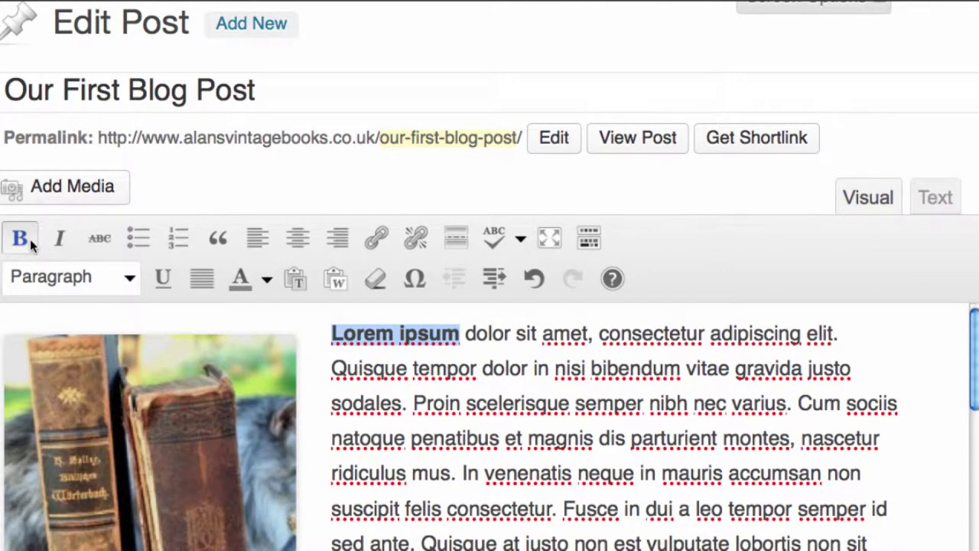
pyautogui.click(30, 244)
pyautogui.click(54, 238)
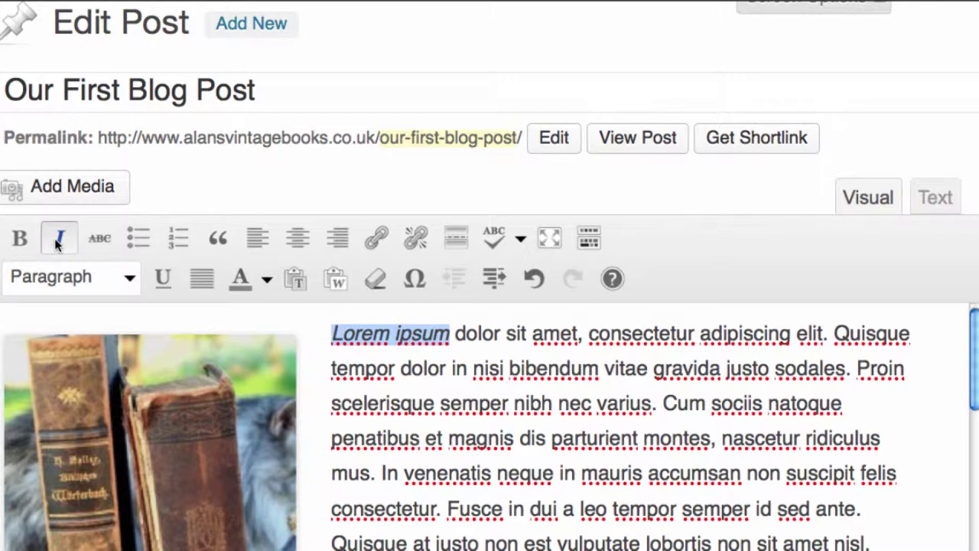
pyautogui.click(55, 238)
pyautogui.click(100, 238)
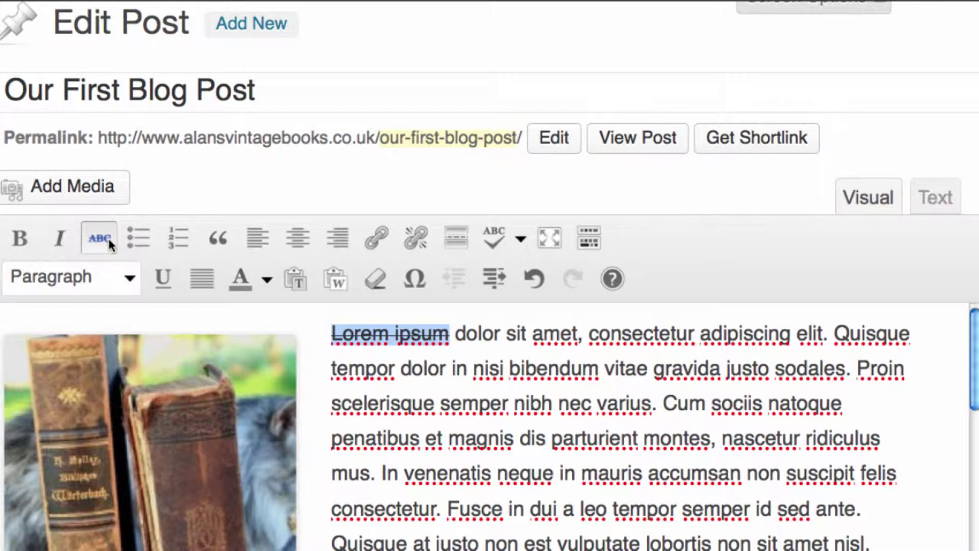
pyautogui.click(110, 244)
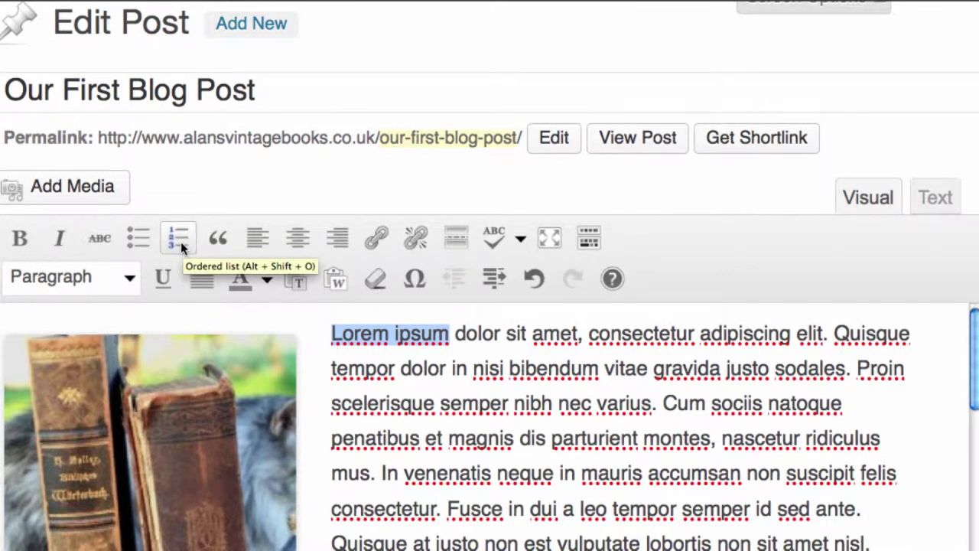
pyautogui.scroll(1, 217, 215)
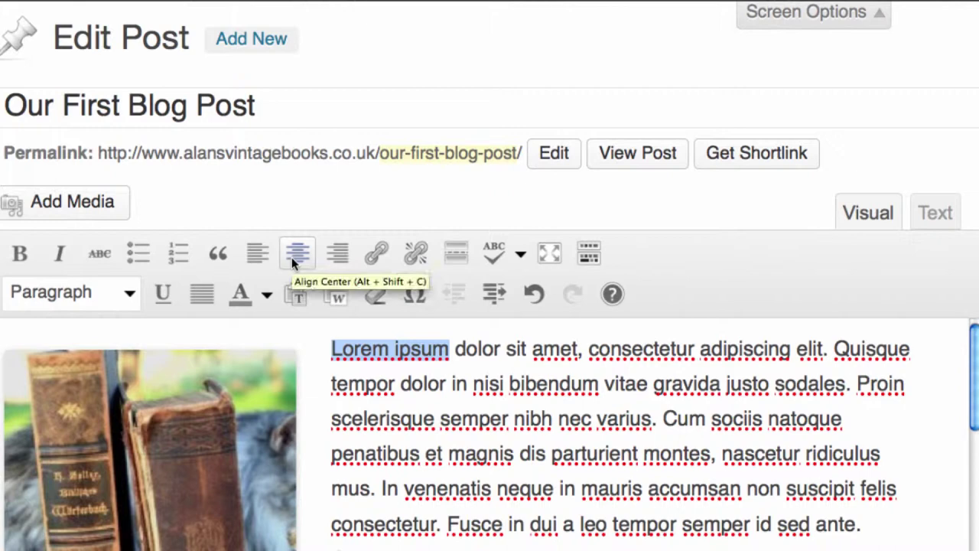
pyautogui.click(296, 257)
pyautogui.click(336, 257)
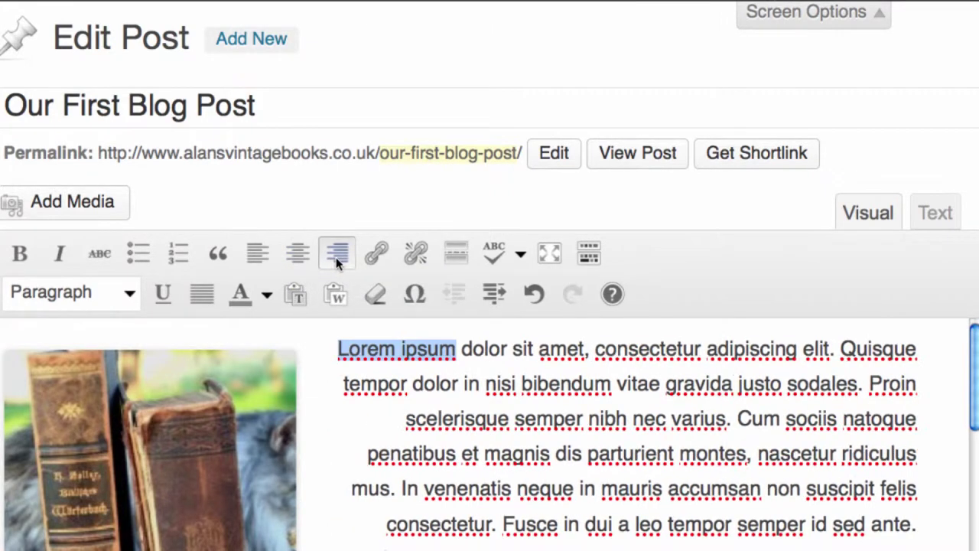
pyautogui.click(247, 257)
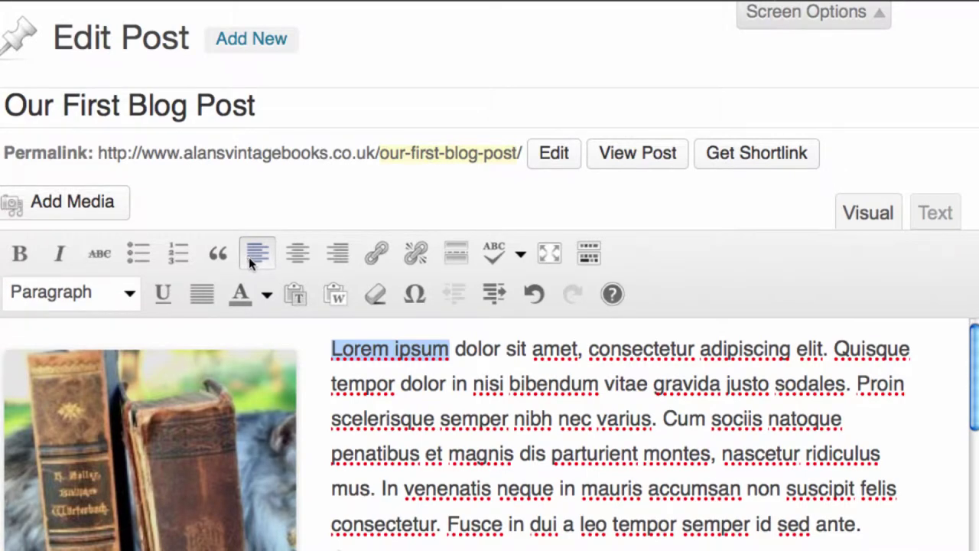
pyautogui.click(375, 257)
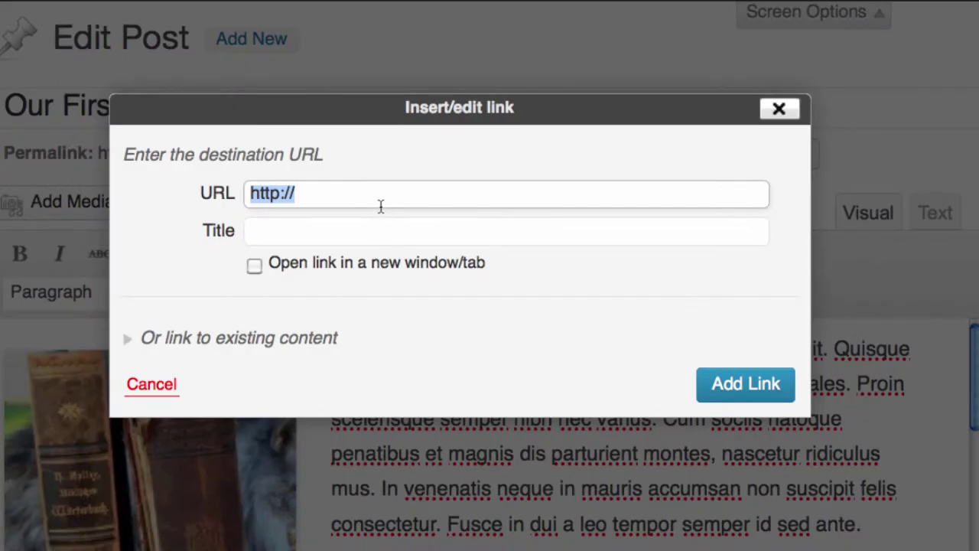
pyautogui.click(380, 205)
pyautogui.write('www.alansvintagebooks.co.uk')
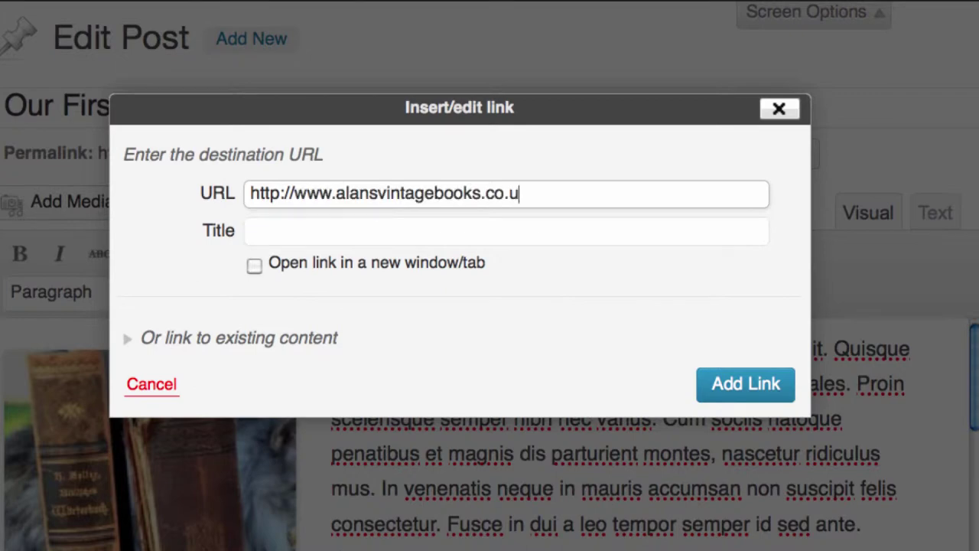
pyautogui.click(405, 232)
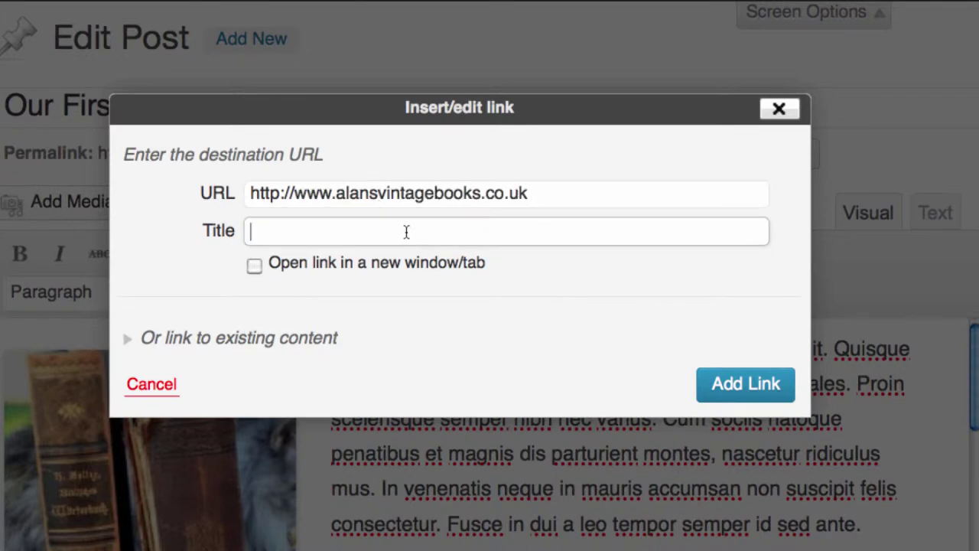
pyautogui.write('Alans Vintage Books')
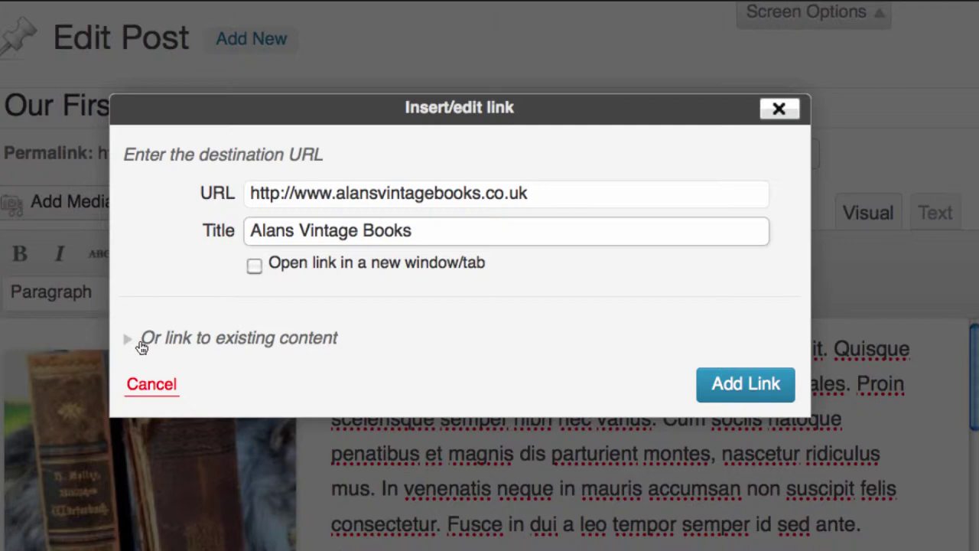
pyautogui.click(141, 344)
pyautogui.scroll(-3, 249, 338)
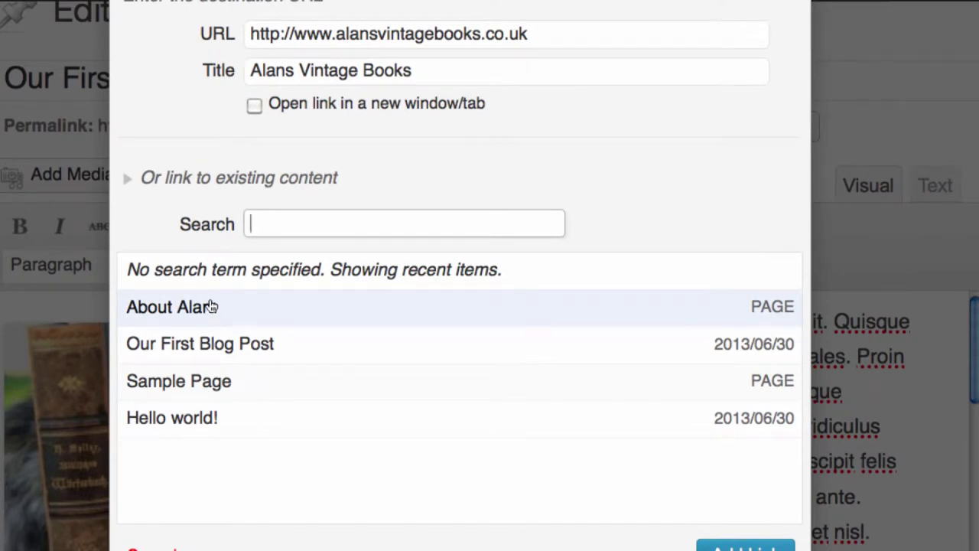
pyautogui.click(131, 175)
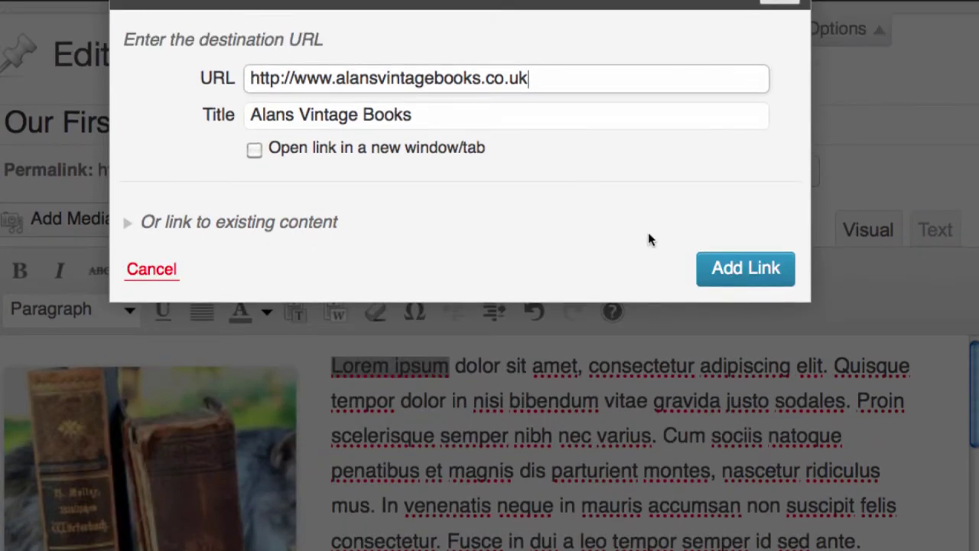
pyautogui.click(746, 267)
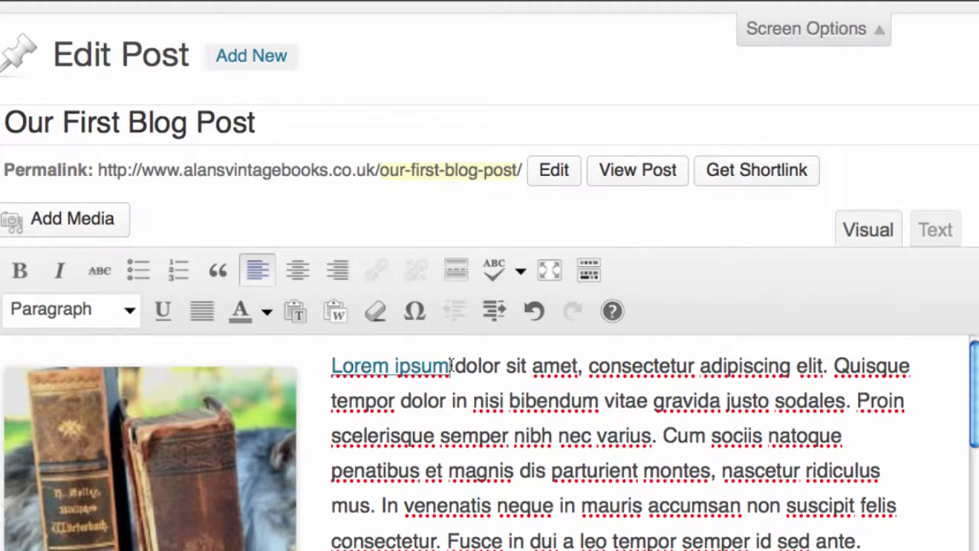
pyautogui.moveTo(451, 366); pyautogui.dragTo(328, 365)
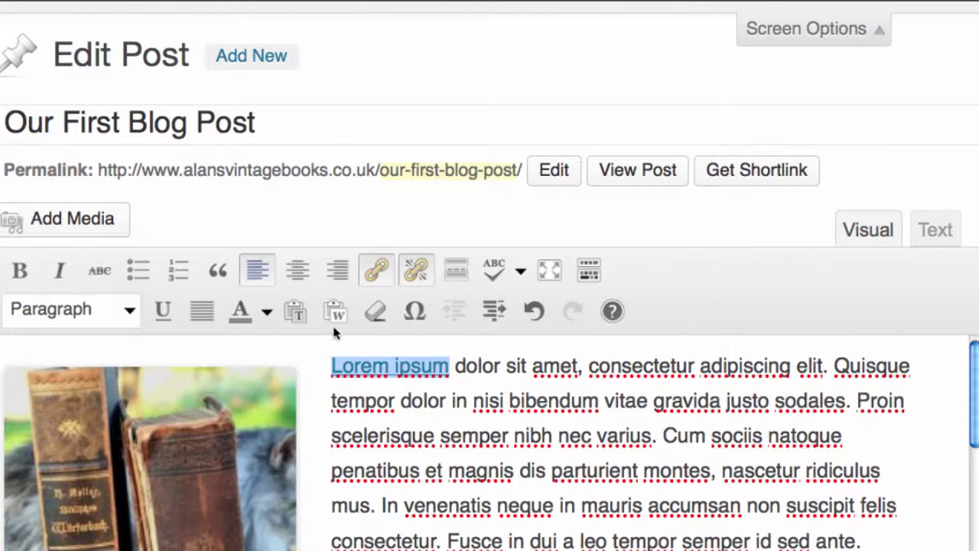
pyautogui.click(414, 270)
pyautogui.scroll(-3, 679, 468)
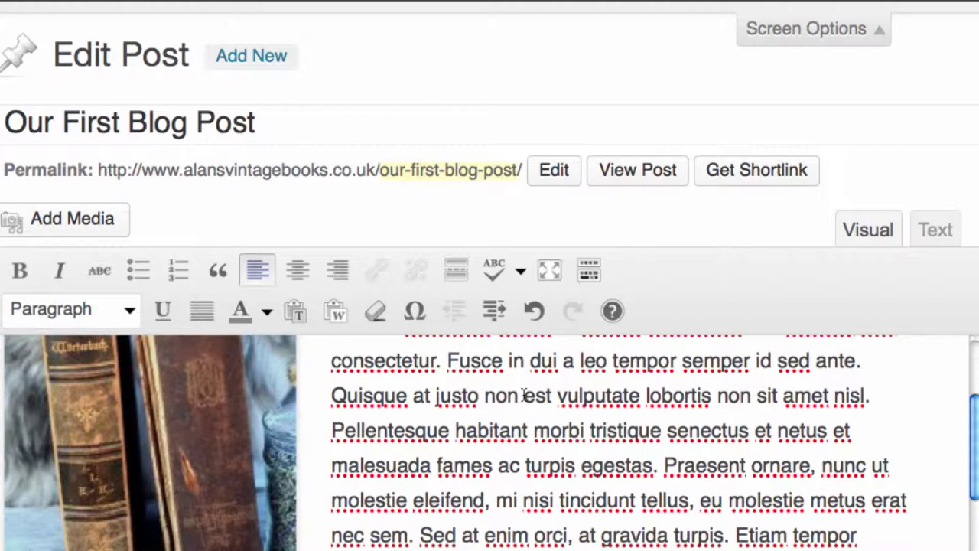
pyautogui.scroll(5, 522, 395)
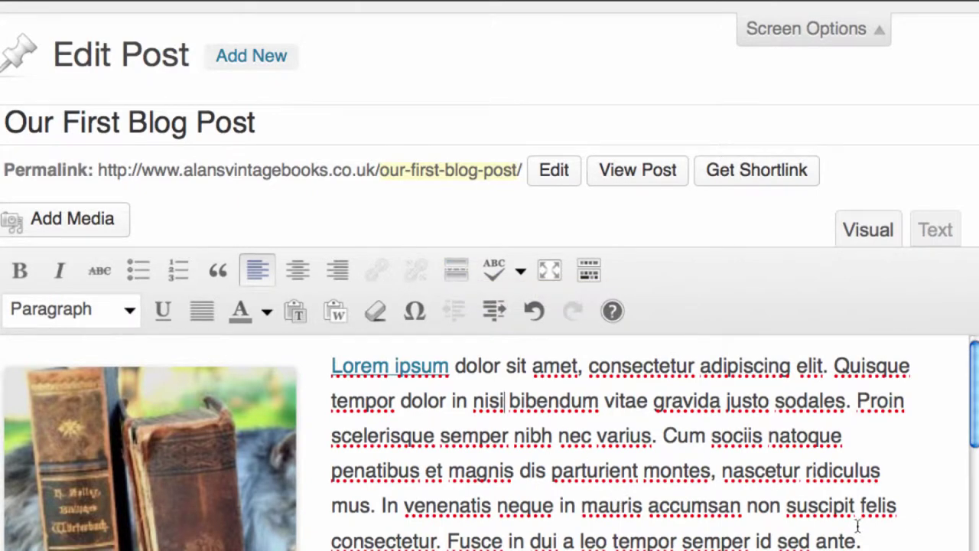
pyautogui.scroll(-1, 858, 525)
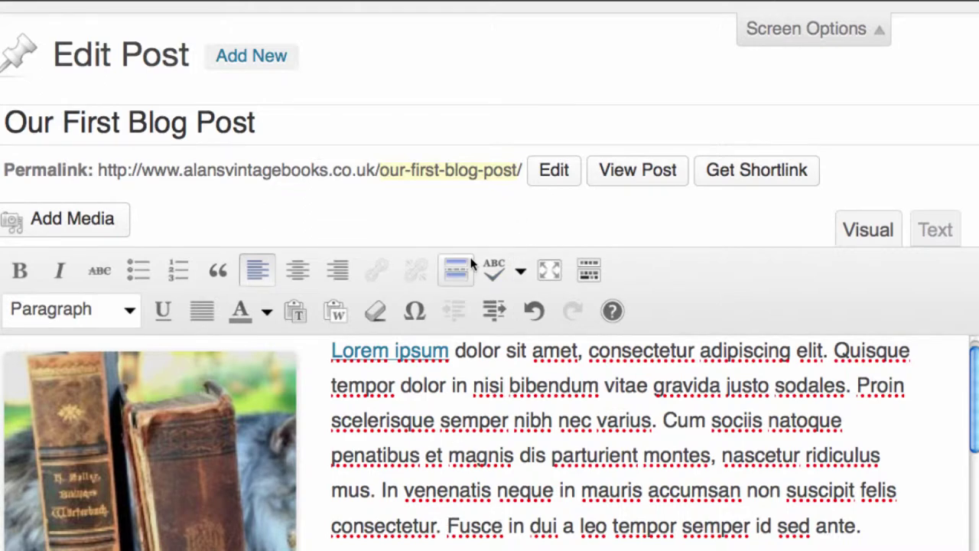
pyautogui.scroll(2, 471, 264)
pyautogui.scroll(-3, 467, 264)
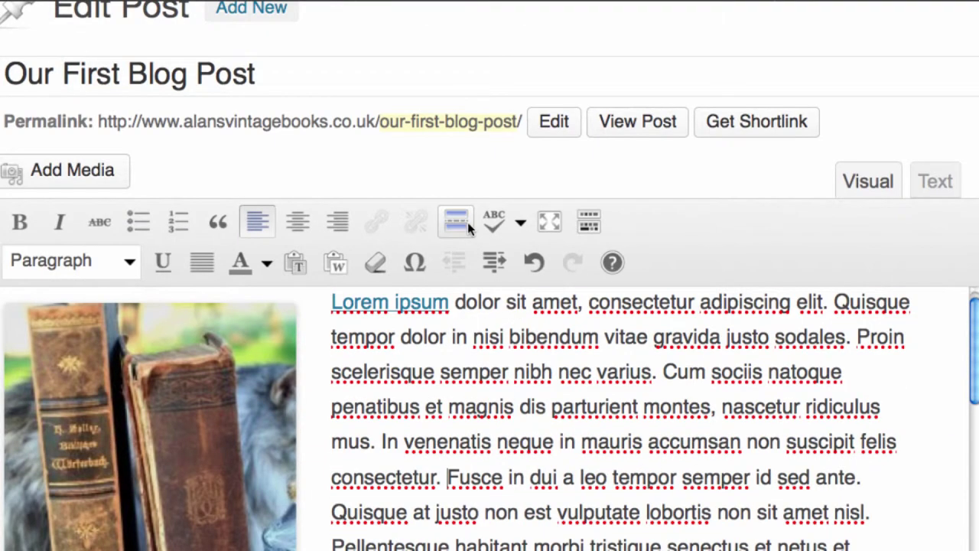
pyautogui.click(468, 222)
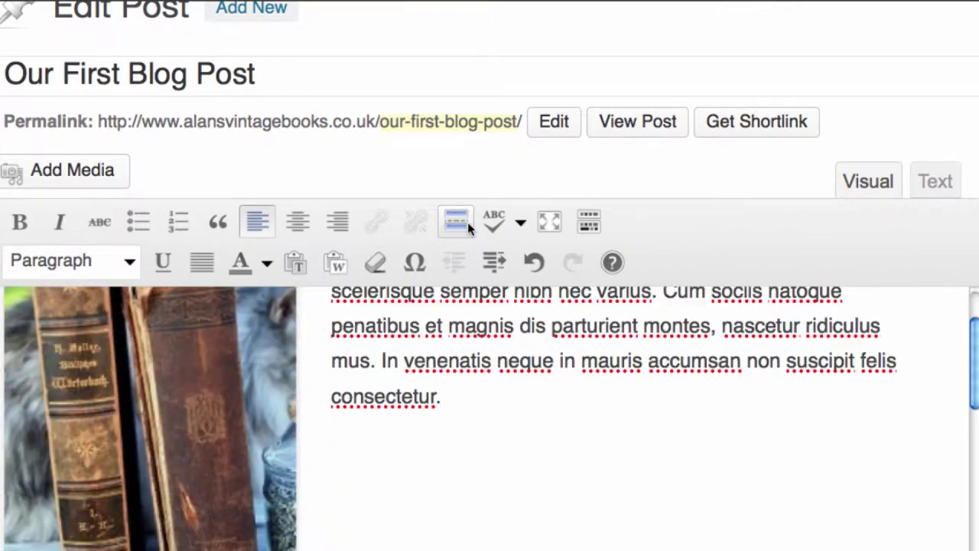
pyautogui.scroll(-4, 677, 485)
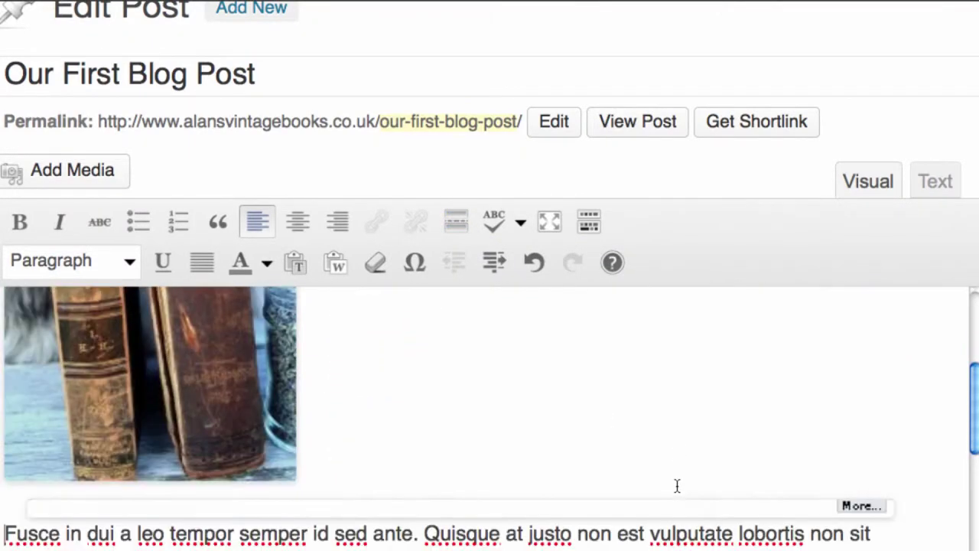
pyautogui.scroll(-3, 677, 485)
pyautogui.scroll(3, 677, 485)
pyautogui.scroll(-1, 678, 485)
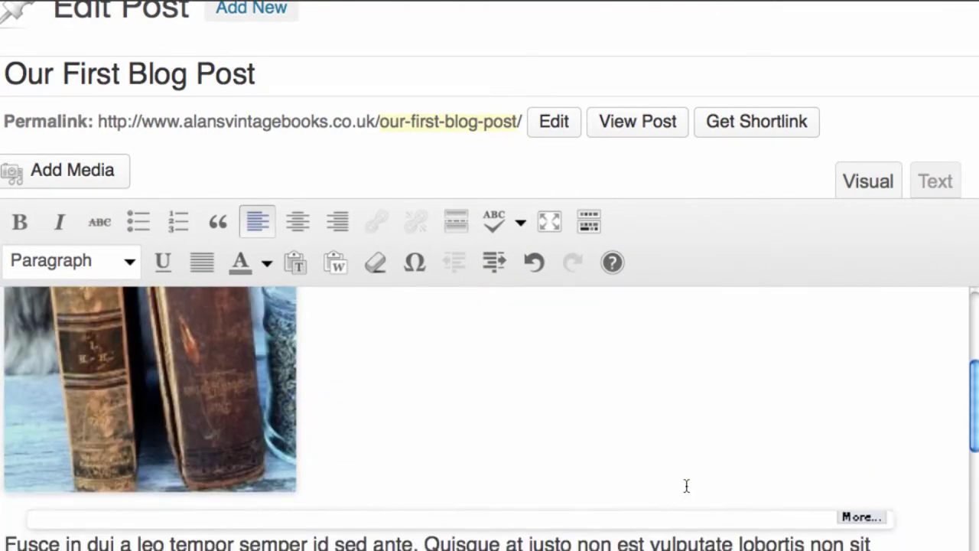
pyautogui.scroll(-1, 686, 486)
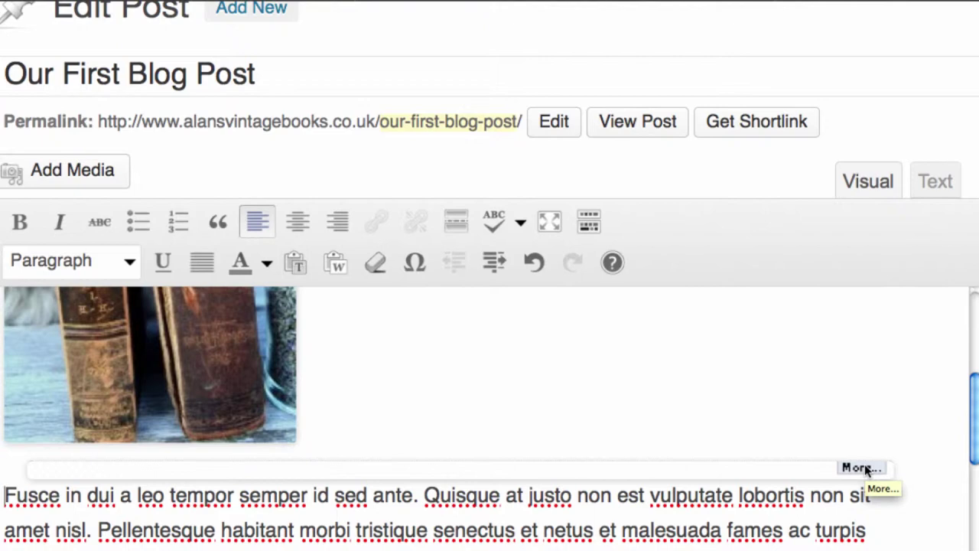
pyautogui.click(810, 472)
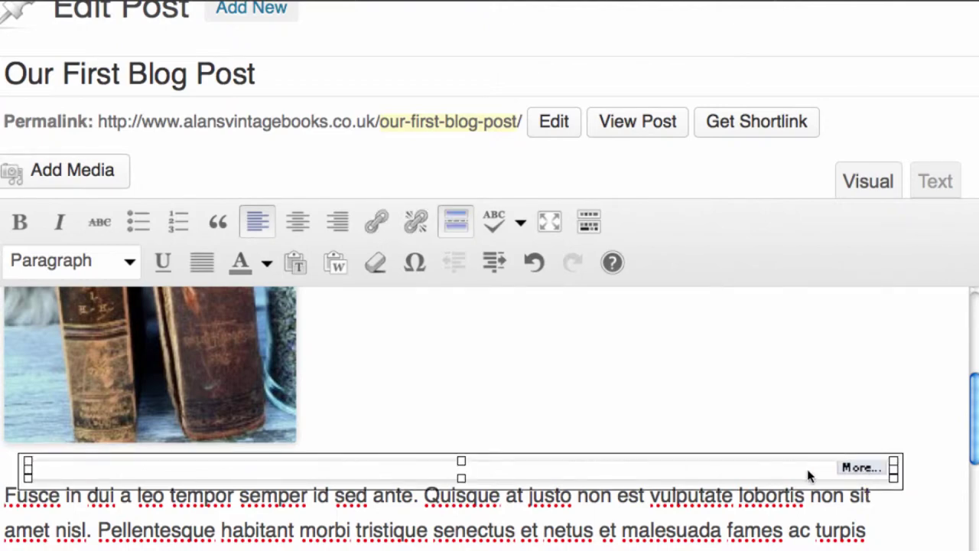
pyautogui.press('Delete')
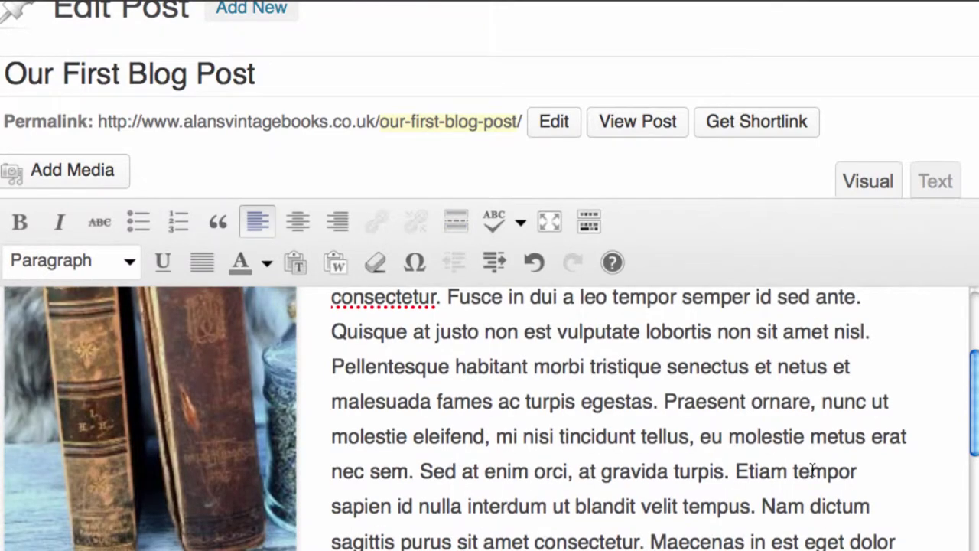
pyautogui.scroll(-1, 813, 468)
pyautogui.scroll(2, 813, 468)
# Show the spellchecker's Languages list, with English checked.
pyautogui.scroll(4, 813, 469)
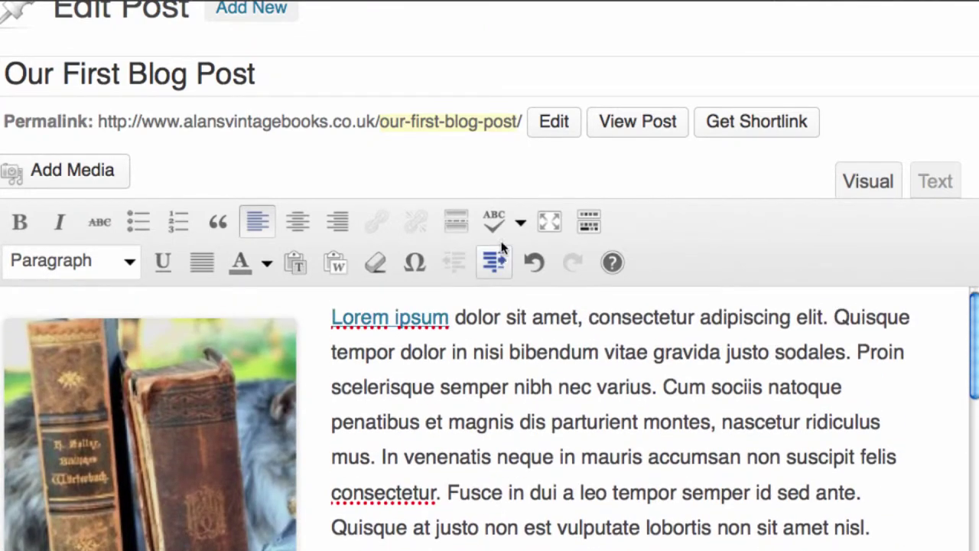
pyautogui.click(519, 225)
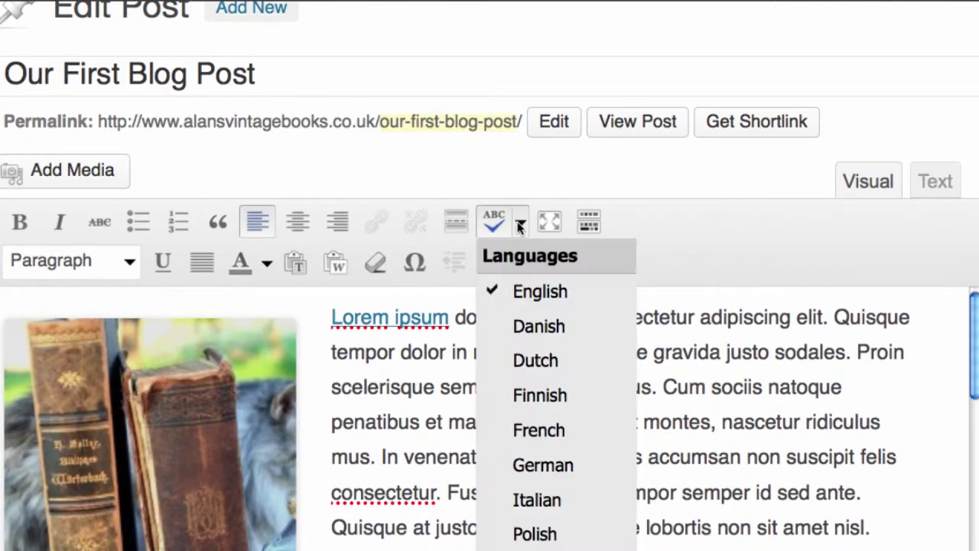
pyautogui.scroll(-2, 533, 264)
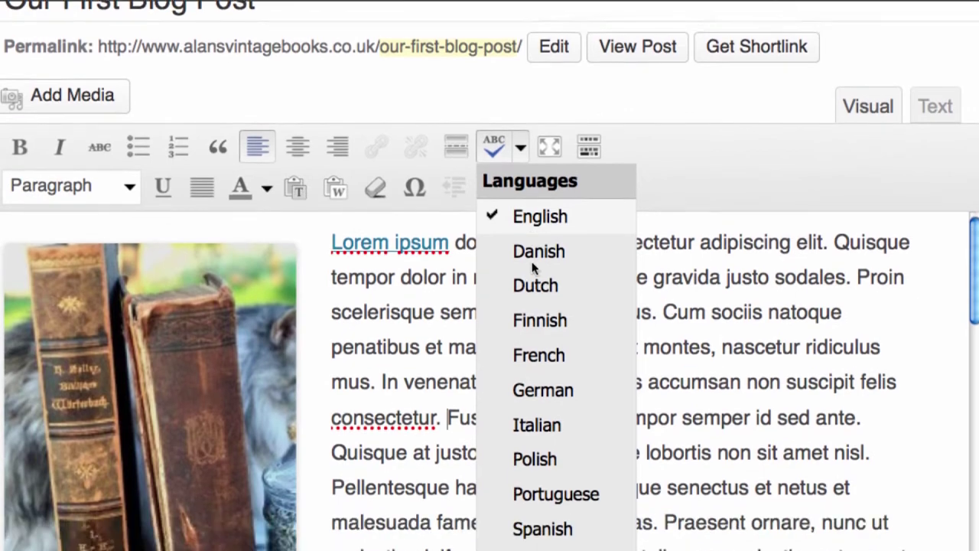
pyautogui.scroll(3, 534, 268)
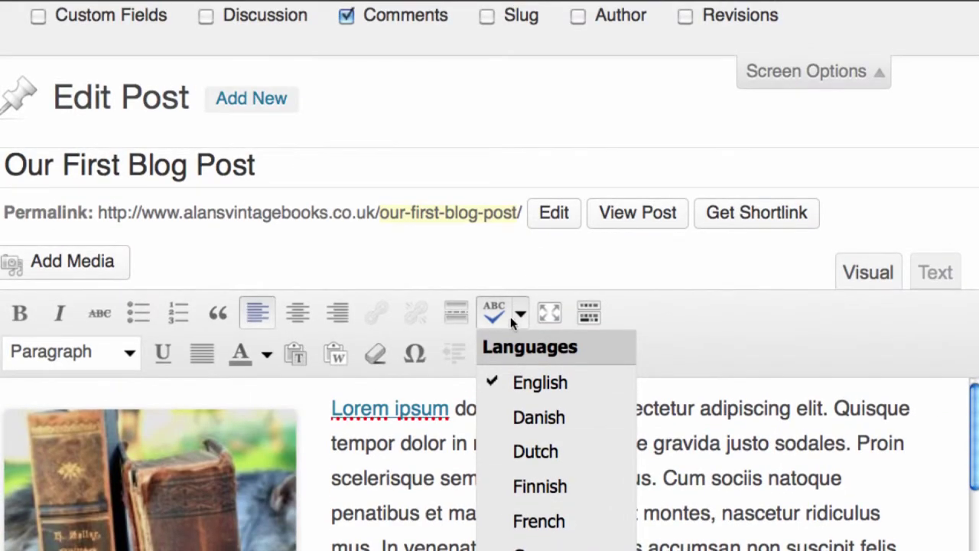
# Scroll the post in distraction-free fullscreen mode, then return to the normal Edit Post screen.
pyautogui.click(520, 313)
pyautogui.scroll(-1, 531, 306)
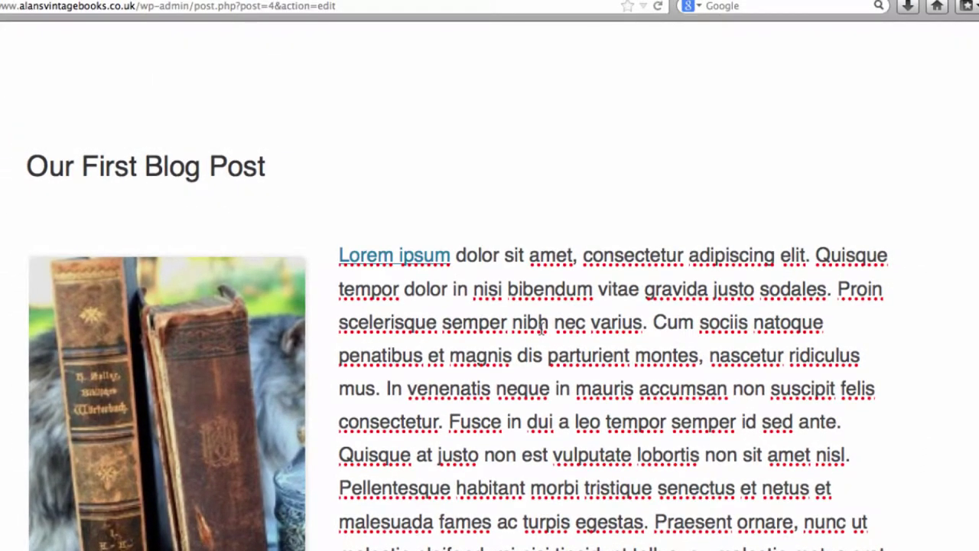
pyautogui.scroll(-5, 566, 325)
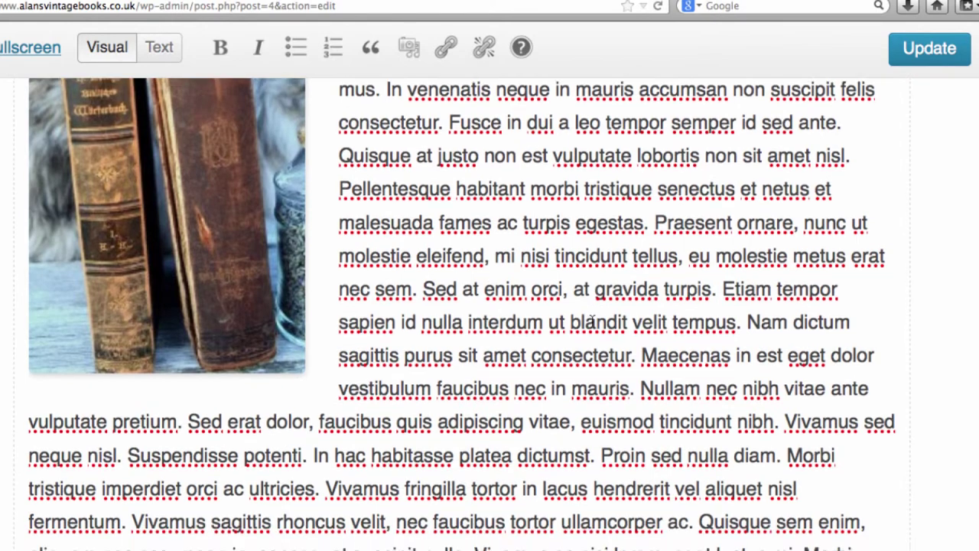
pyautogui.scroll(5, 592, 322)
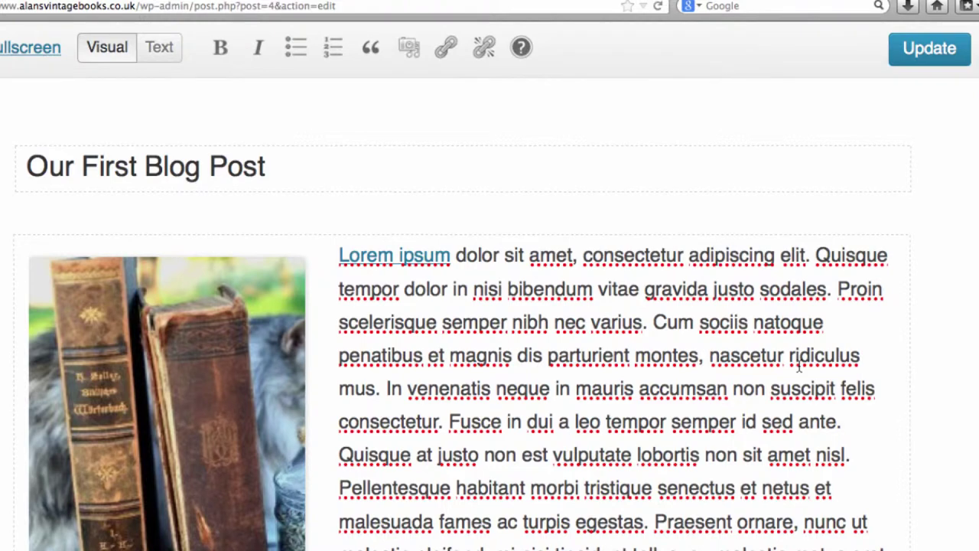
pyautogui.click(21, 49)
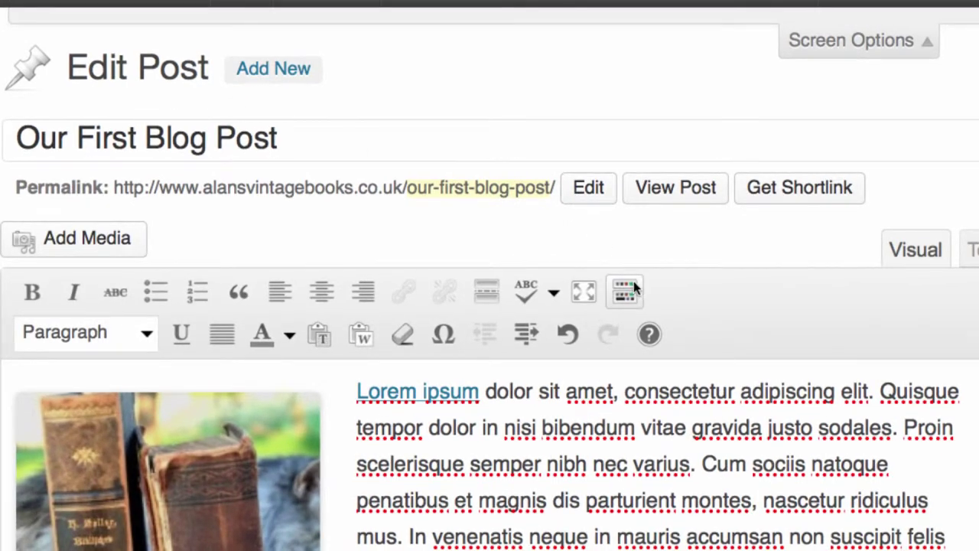
# Hide the kitchen-sink formatting row, then show it again.
pyautogui.click(626, 291)
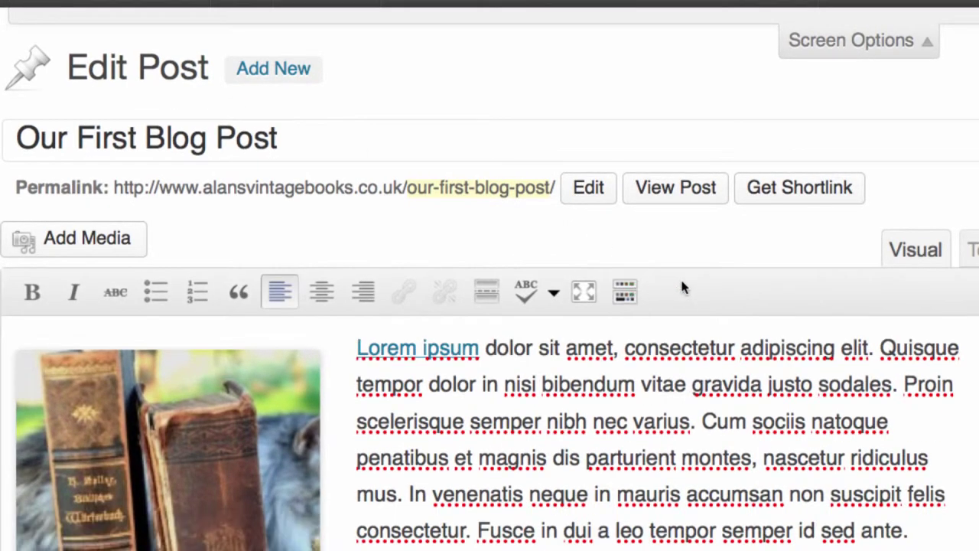
pyautogui.click(628, 294)
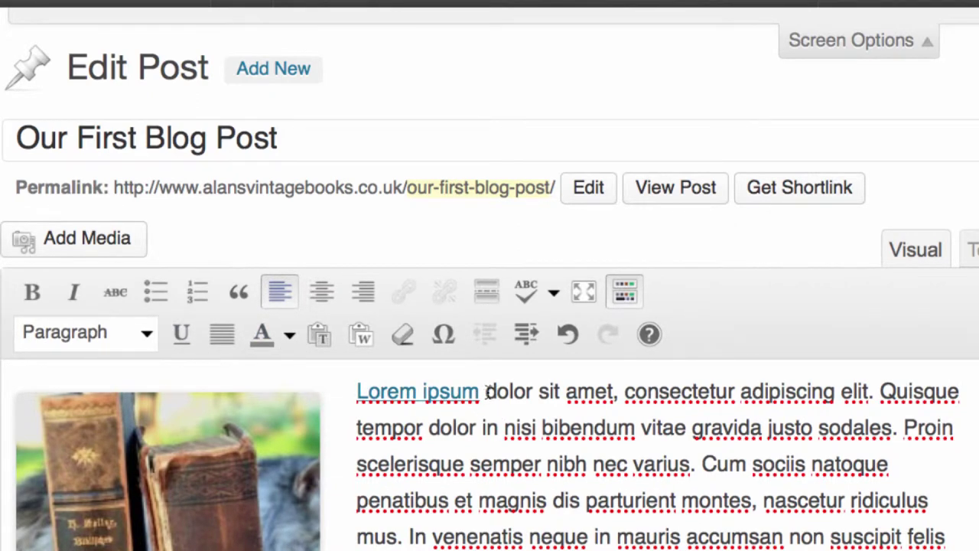
# Select 'dolor sit amet' and try underline and justify, undoing both.
pyautogui.moveTo(485, 392); pyautogui.dragTo(614, 392)
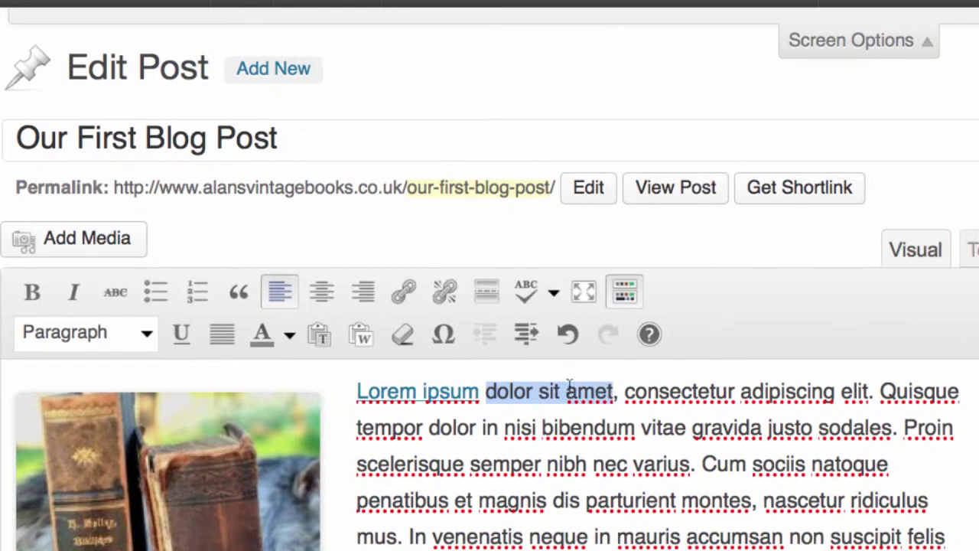
pyautogui.click(182, 335)
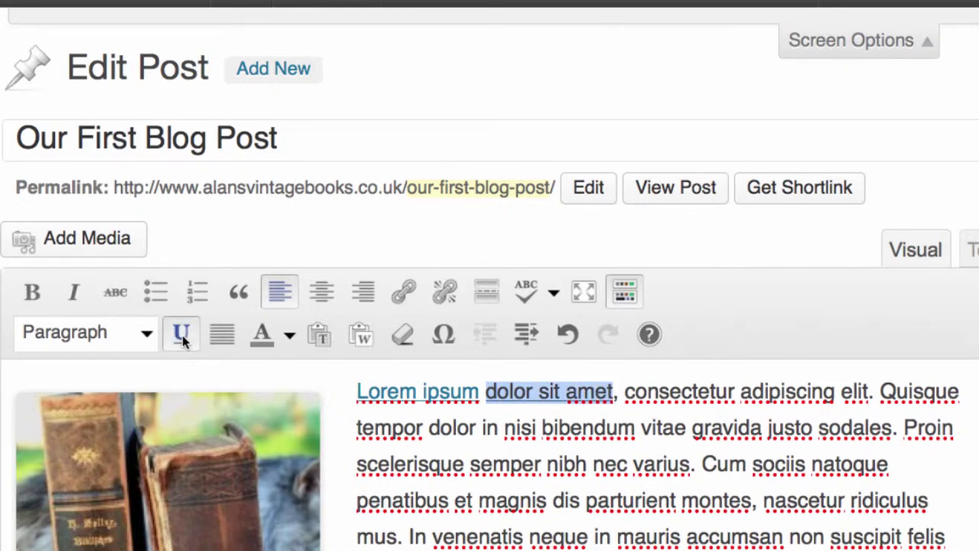
pyautogui.click(182, 335)
pyautogui.click(215, 335)
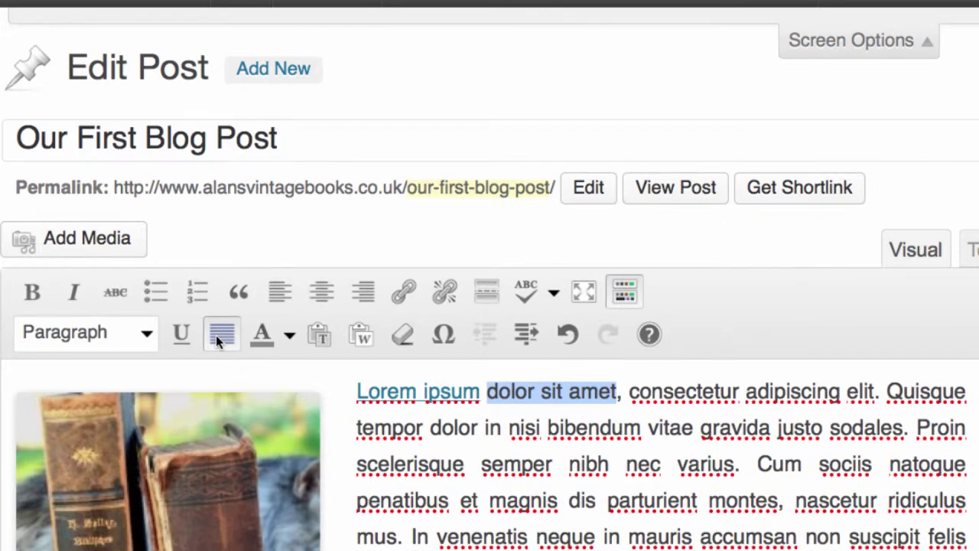
pyautogui.click(215, 336)
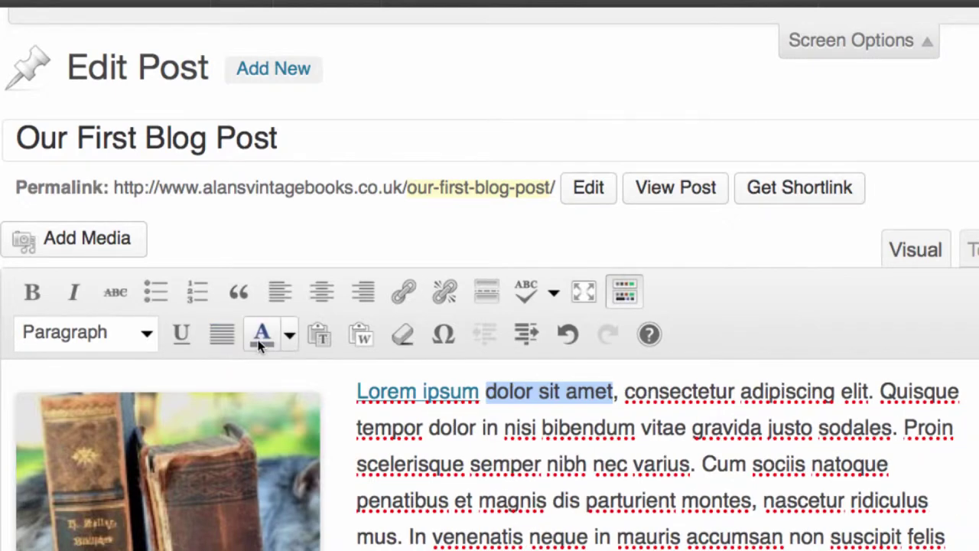
# Colour 'dolor sit amet' red and deselect to check it.
pyautogui.click(288, 336)
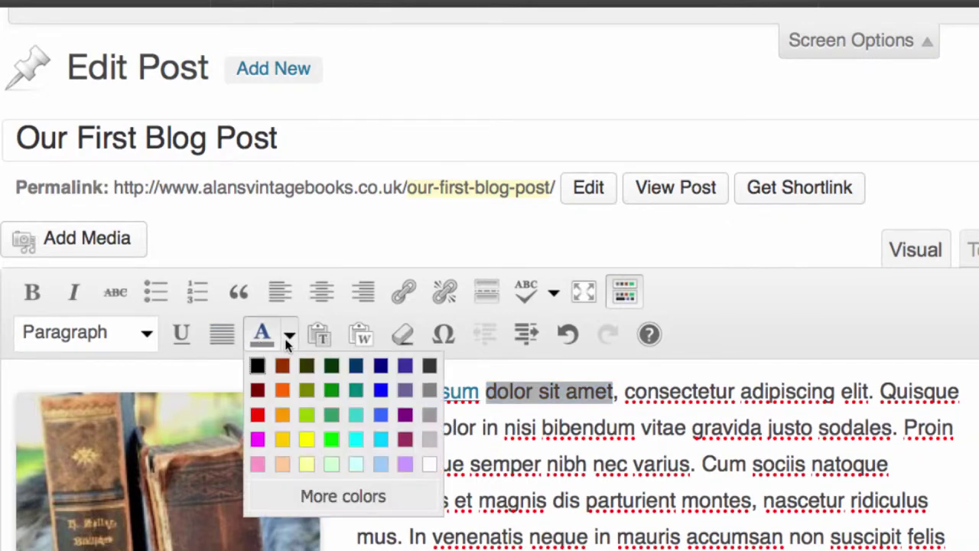
pyautogui.click(257, 414)
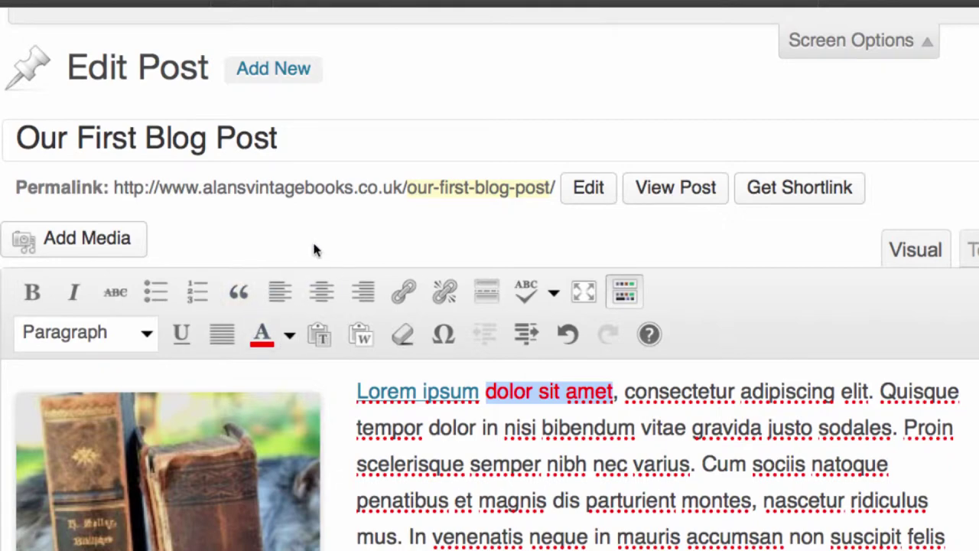
pyautogui.click(404, 429)
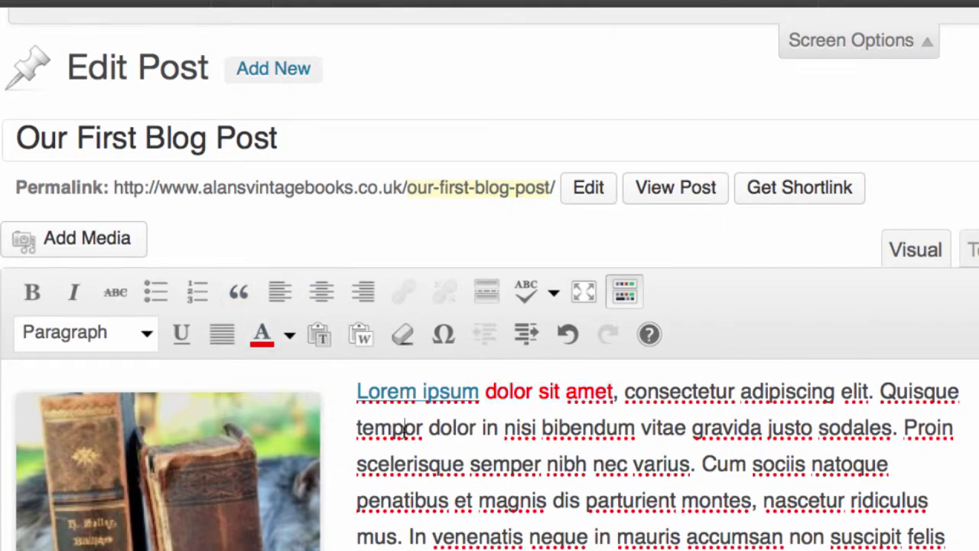
pyautogui.click(330, 339)
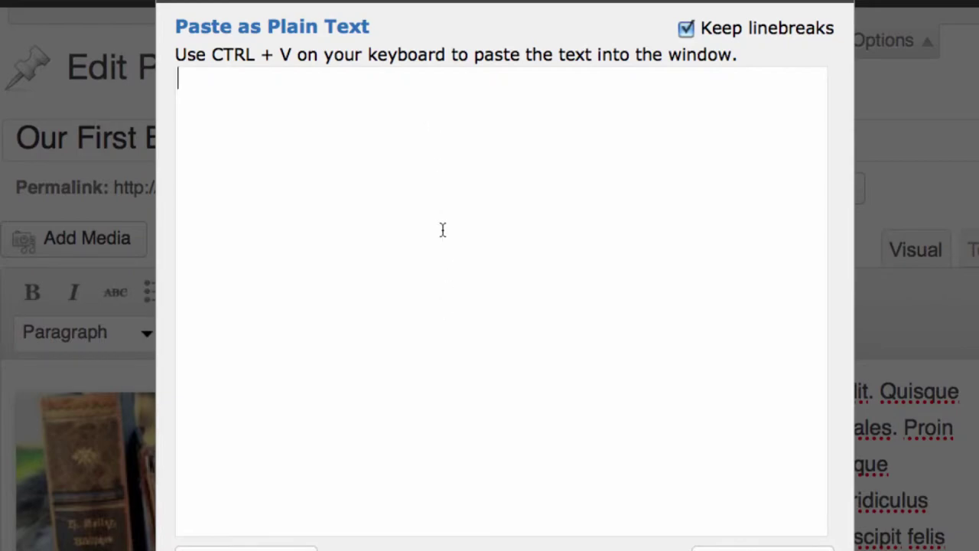
pyautogui.press('Escape')
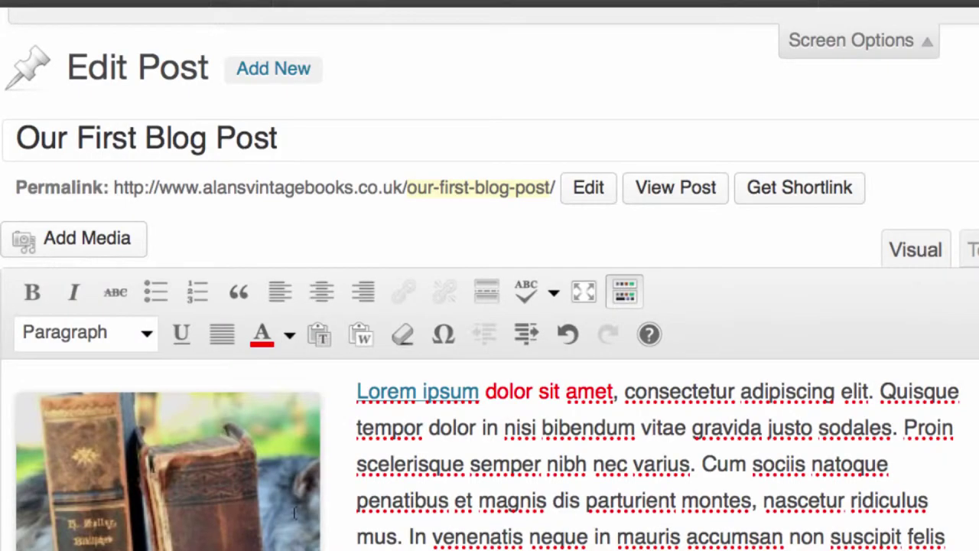
pyautogui.click(361, 336)
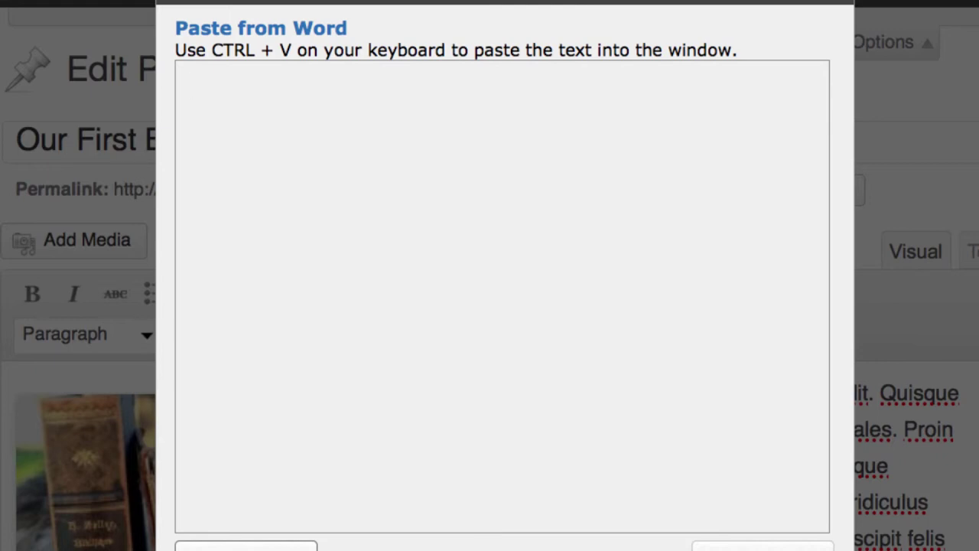
pyautogui.press('Escape')
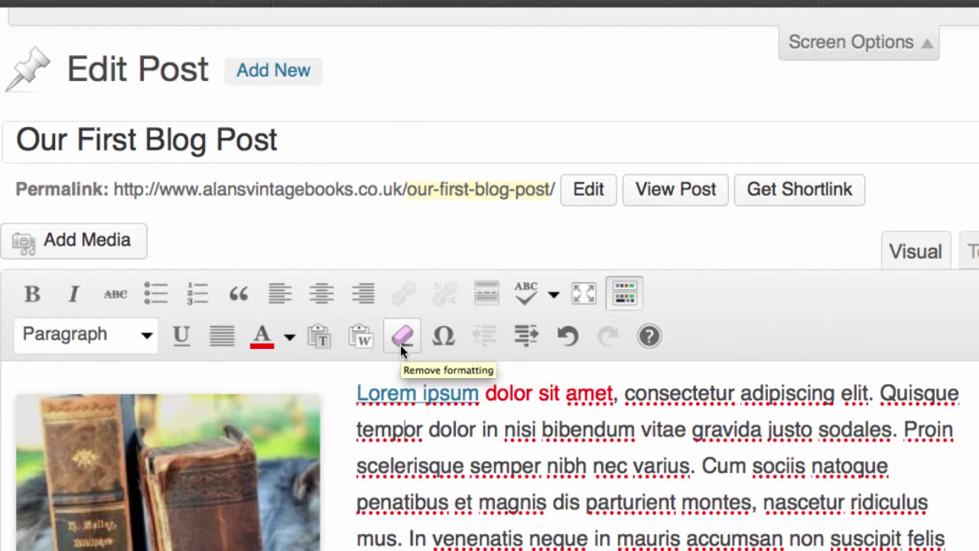
# Select 'Lorem ipsum dolor sit amet,' and remove its red formatting.
pyautogui.moveTo(357, 430); pyautogui.dragTo(757, 431)
pyautogui.moveTo(618, 393); pyautogui.dragTo(355, 392)
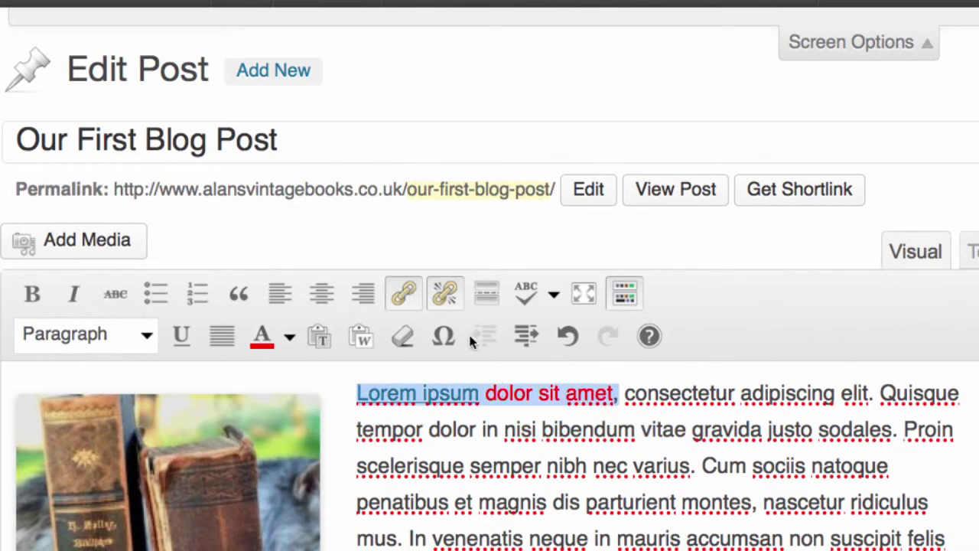
pyautogui.click(410, 338)
pyautogui.click(446, 337)
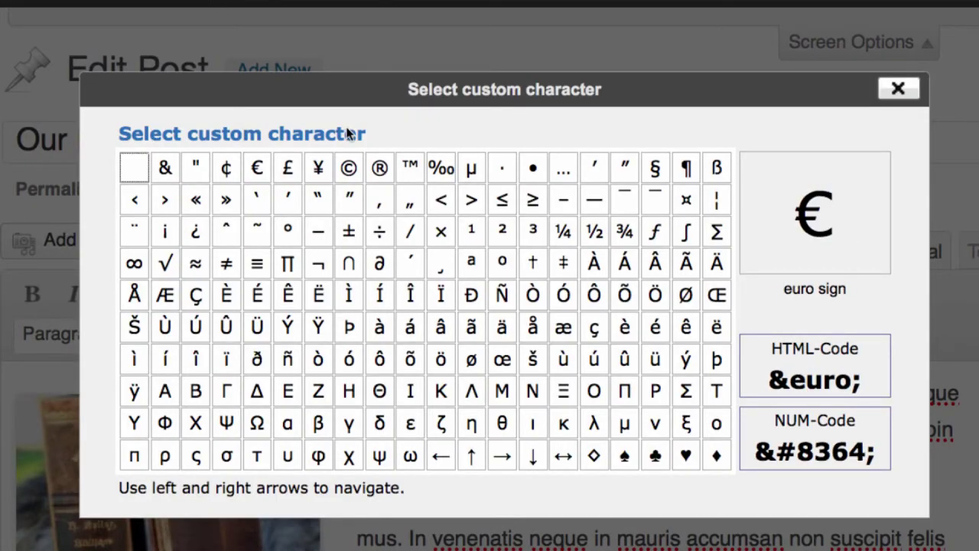
pyautogui.scroll(-2, 367, 201)
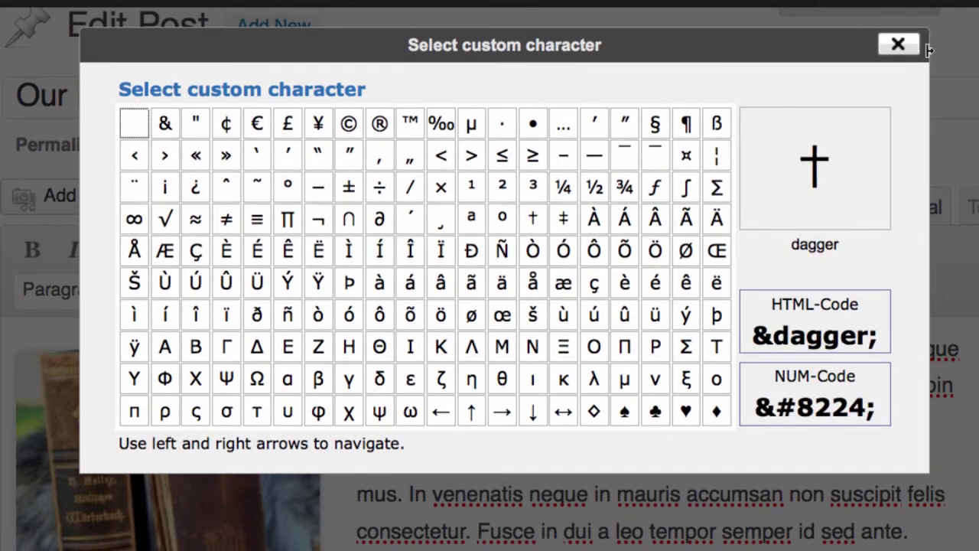
pyautogui.click(898, 45)
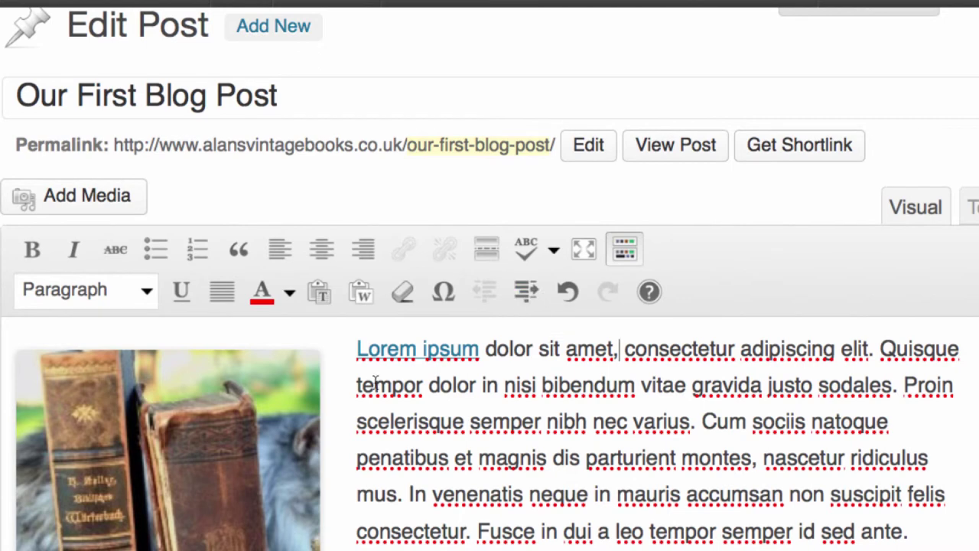
pyautogui.click(358, 350)
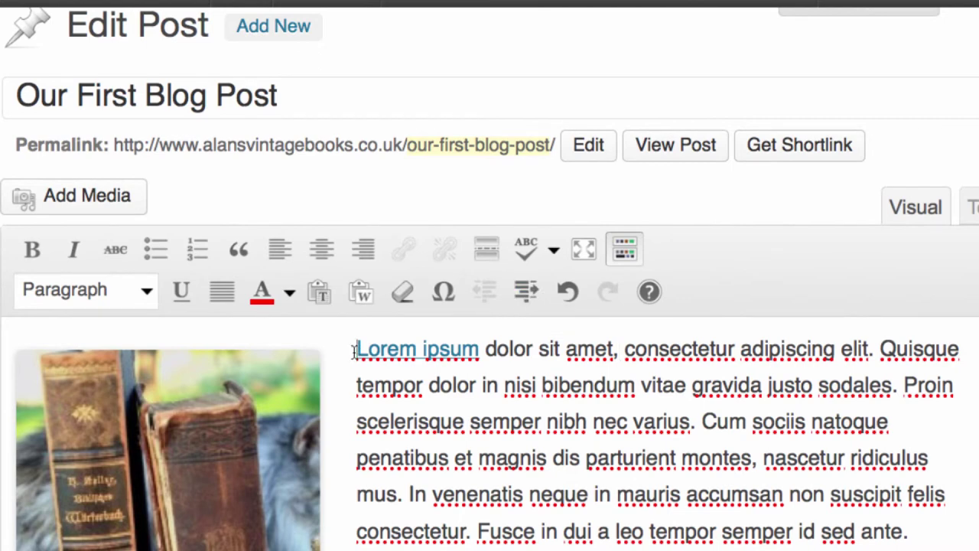
pyautogui.click(539, 291)
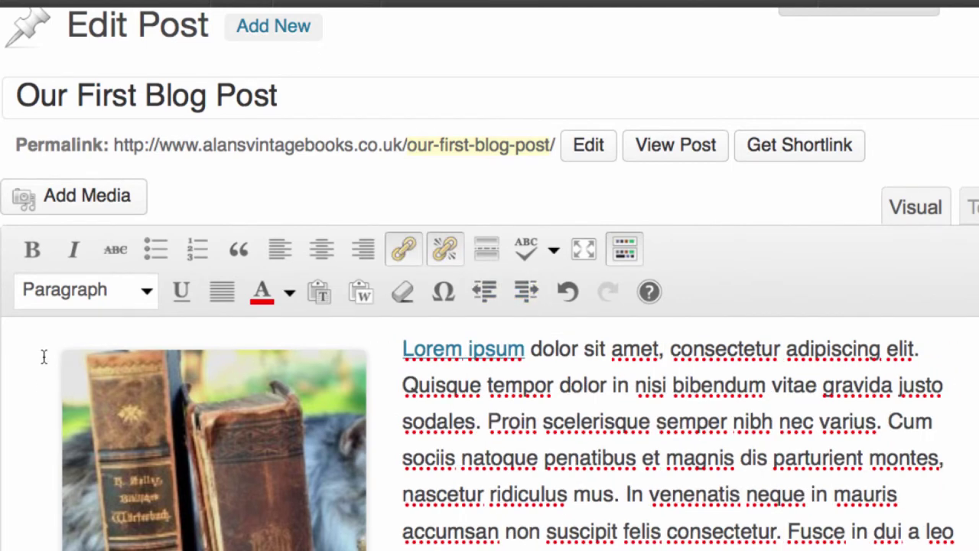
pyautogui.click(487, 291)
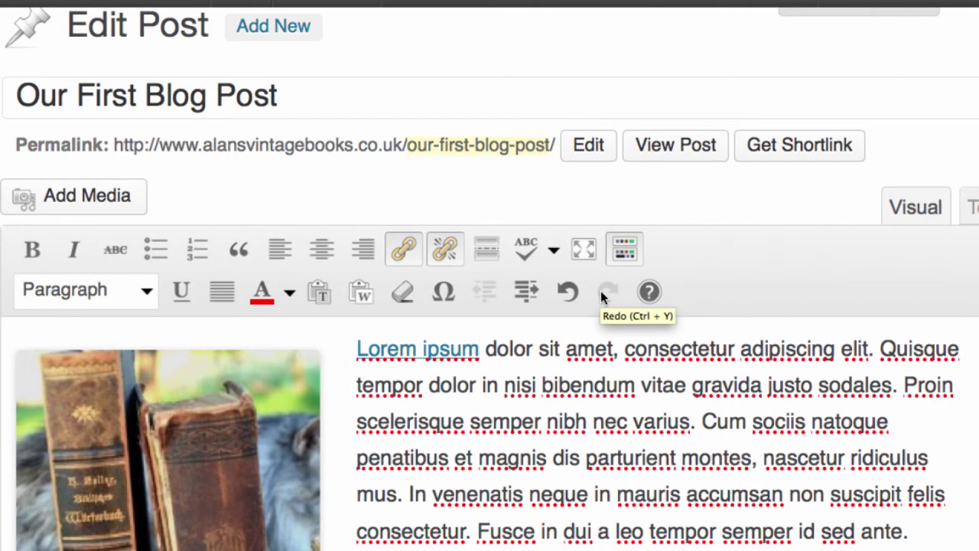
pyautogui.click(639, 294)
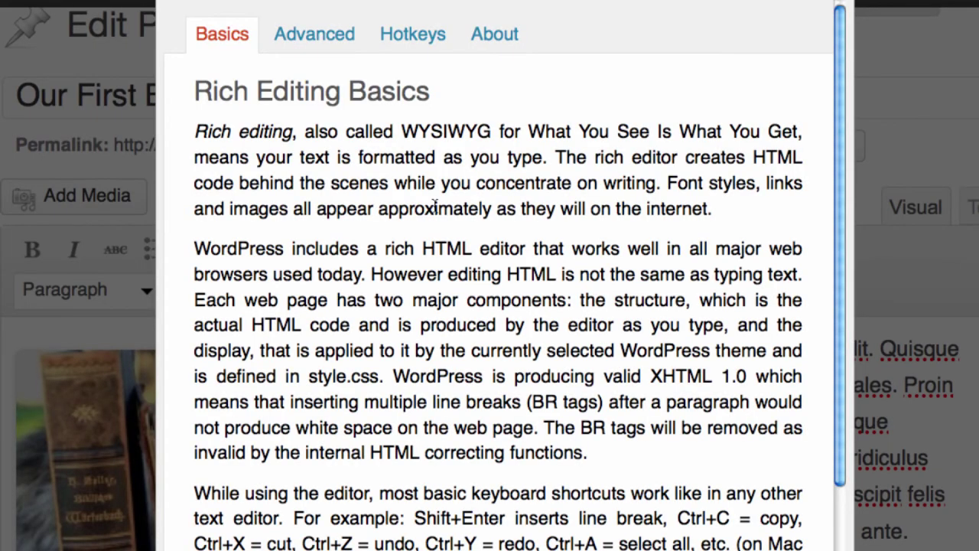
pyautogui.scroll(-4, 406, 147)
pyautogui.scroll(4, 406, 148)
pyautogui.click(344, 48)
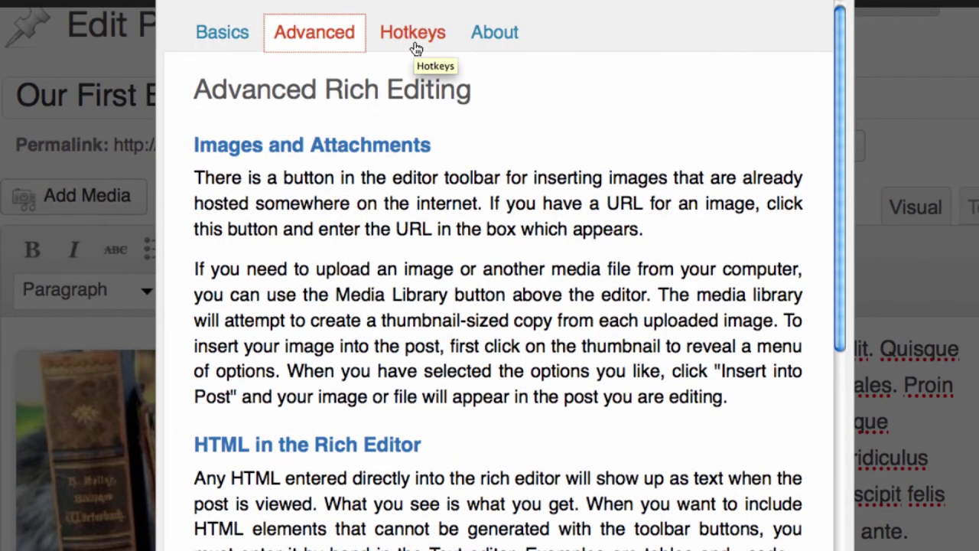
pyautogui.click(413, 48)
pyautogui.click(505, 46)
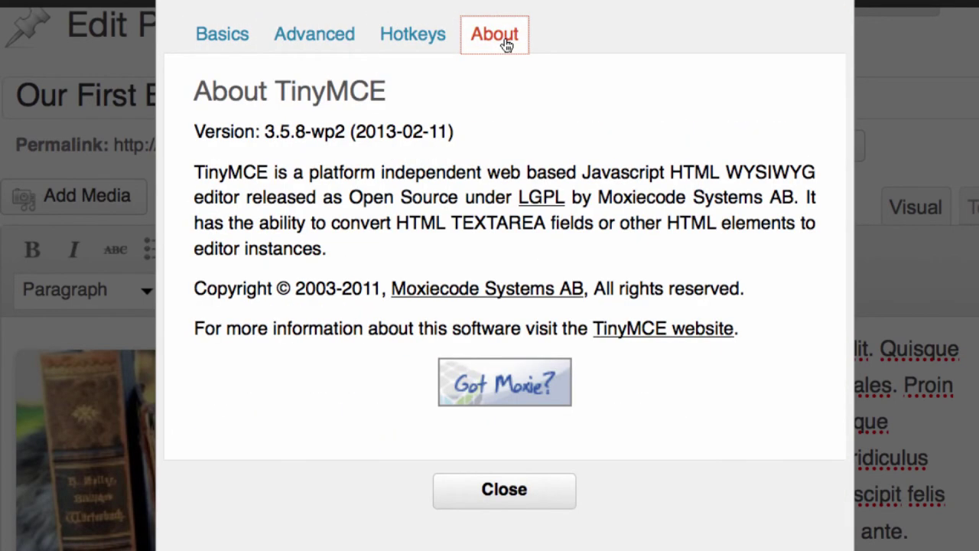
pyautogui.click(550, 497)
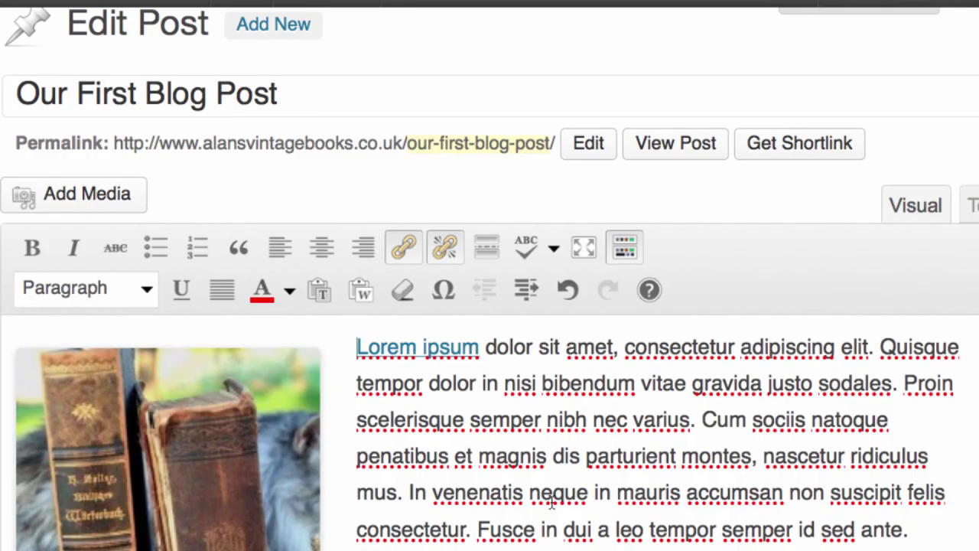